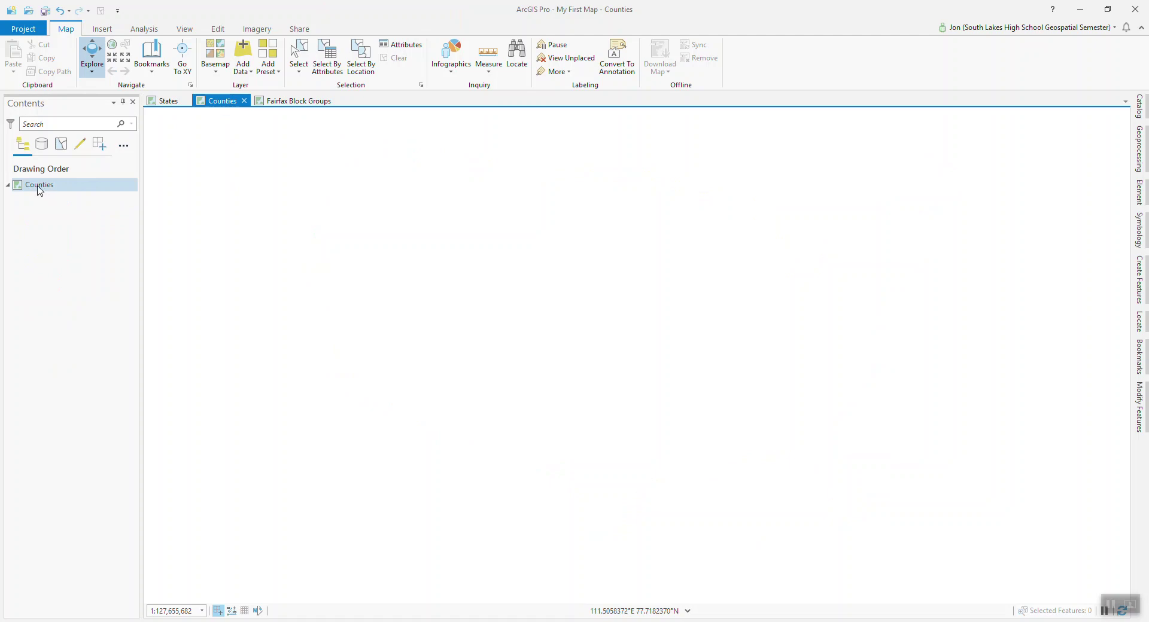
Step: Add the counties feature class from counties.gdb in the USA census folder to the current map
left_click(1141, 108)
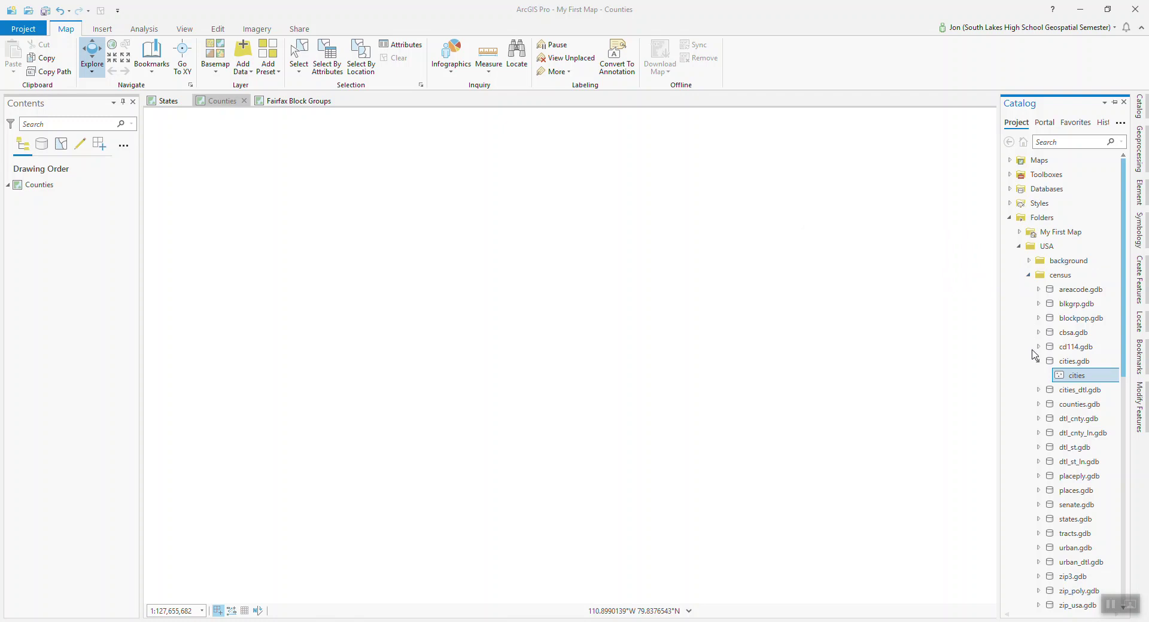
left_click(1038, 404)
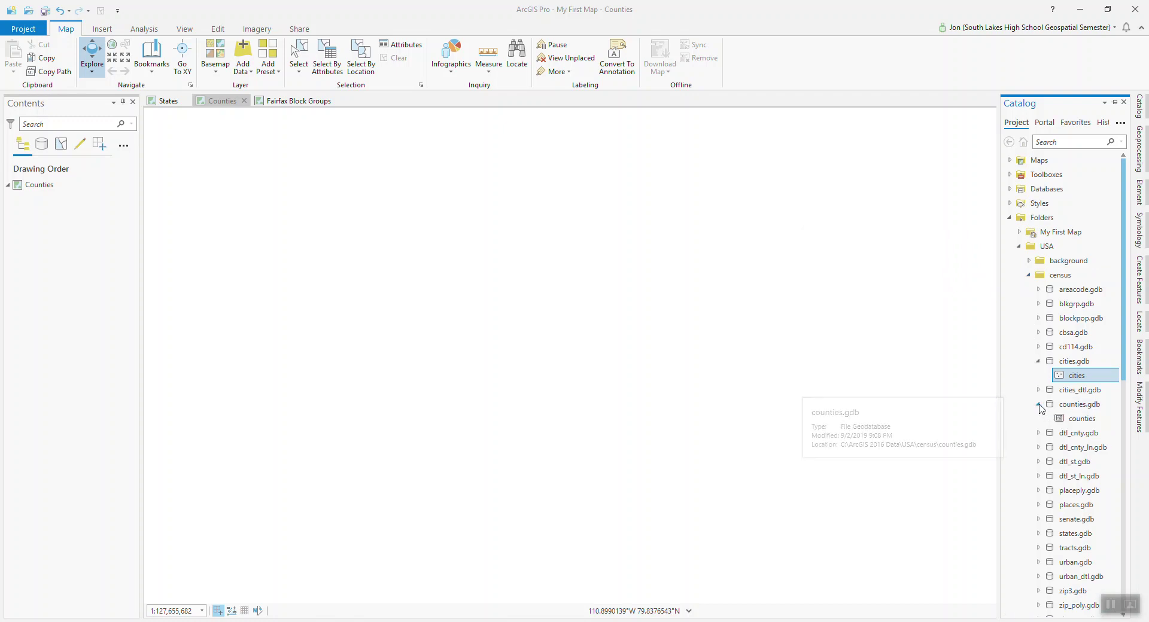
right_click(1086, 420)
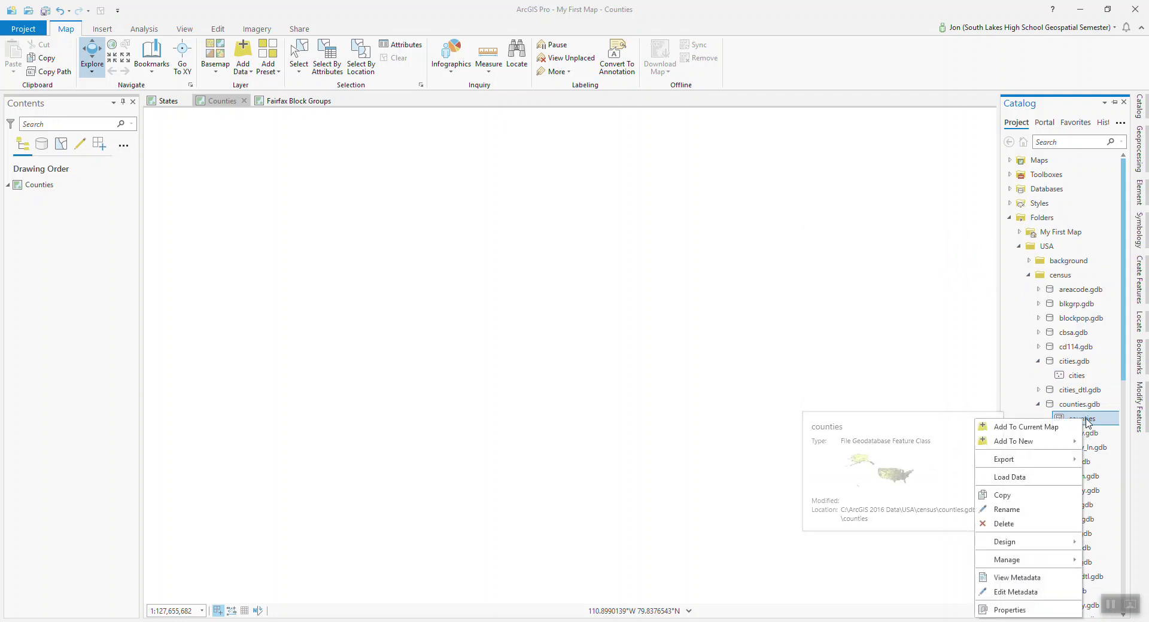
left_click(1033, 427)
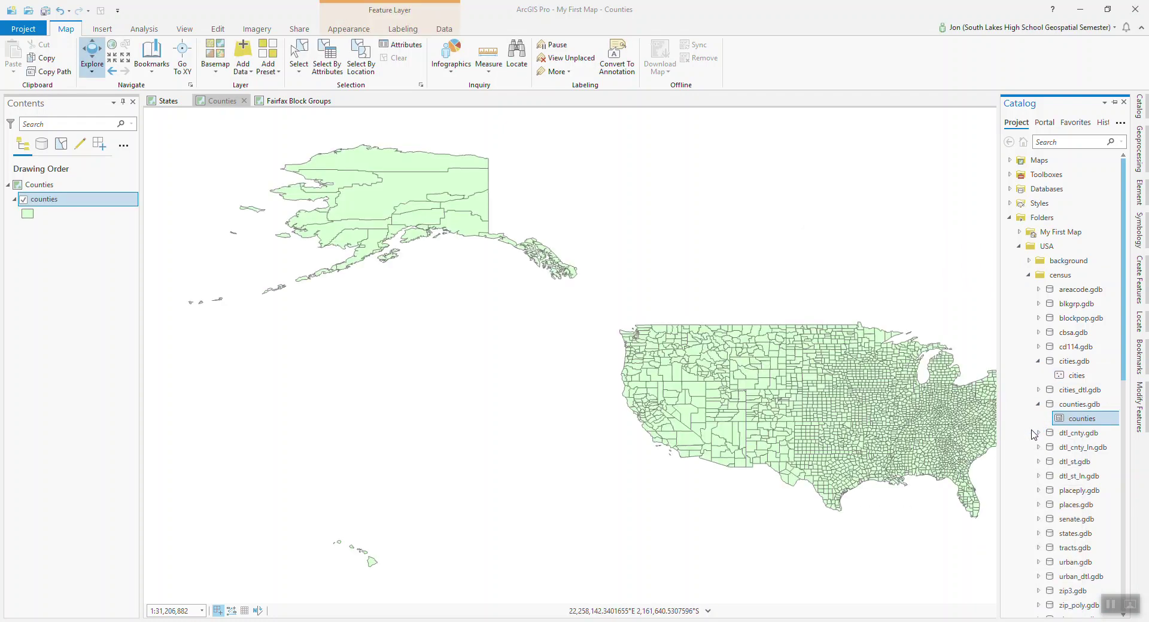
left_click_drag(711, 387, 472, 381)
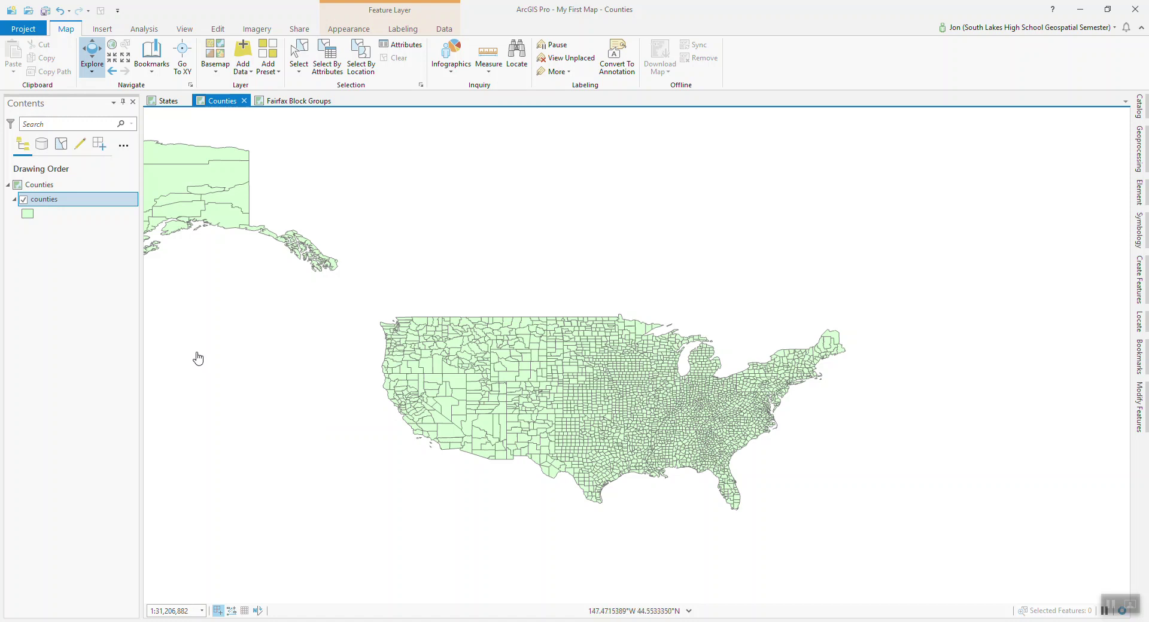
Step: Examine the attribute table of the counties layer, and close it
left_click(52, 205)
right_click(52, 205)
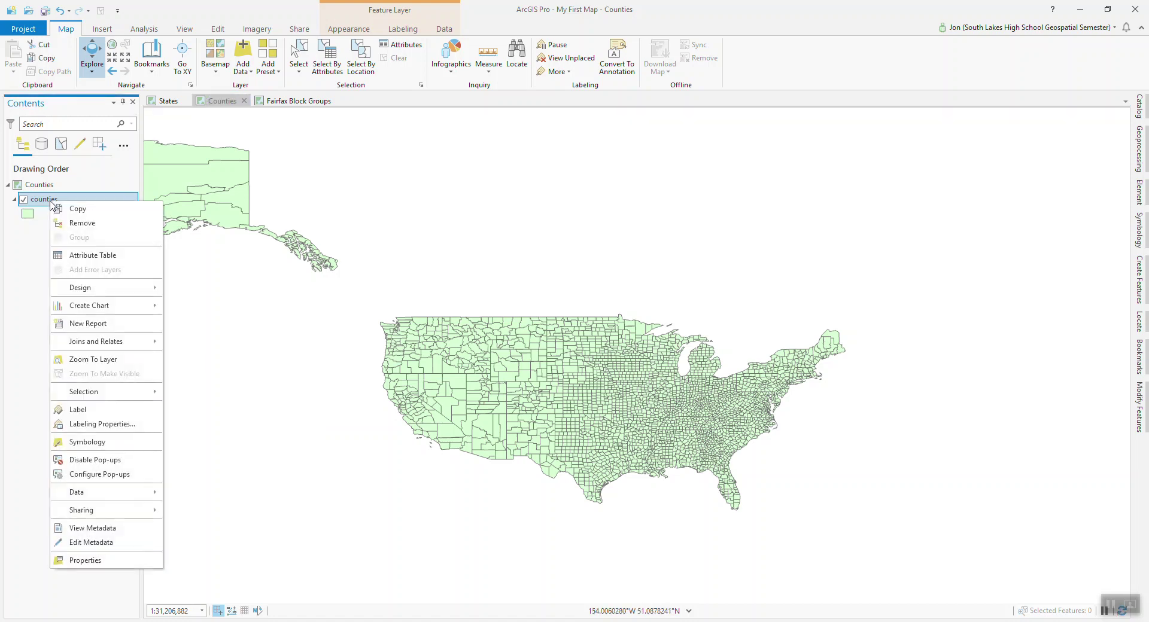
left_click(93, 256)
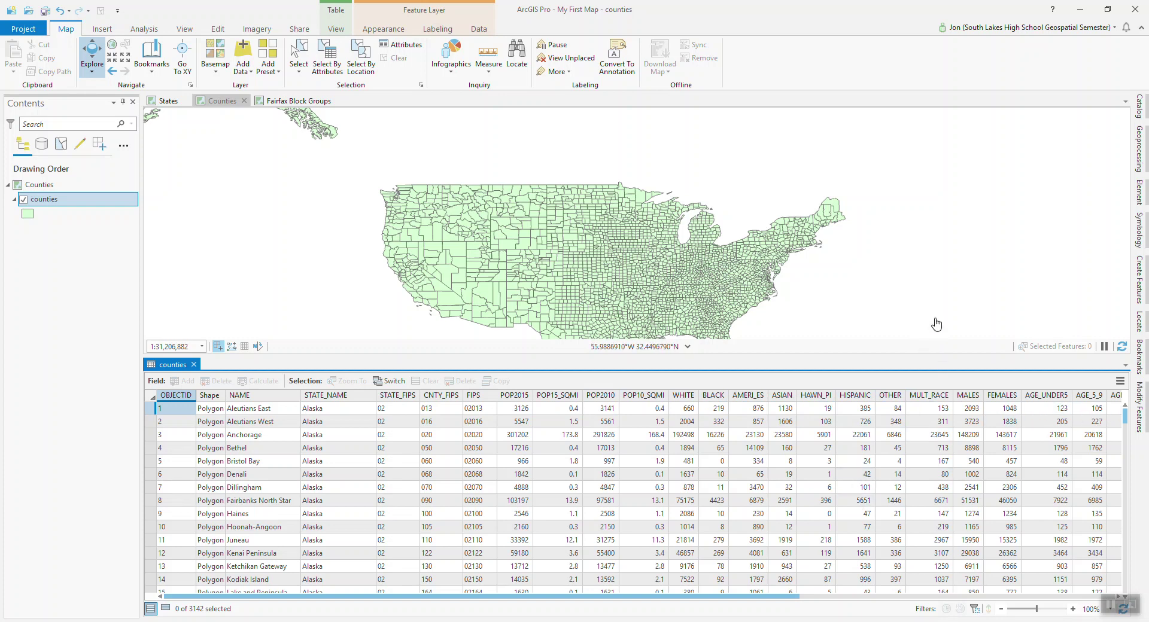
left_click(194, 364)
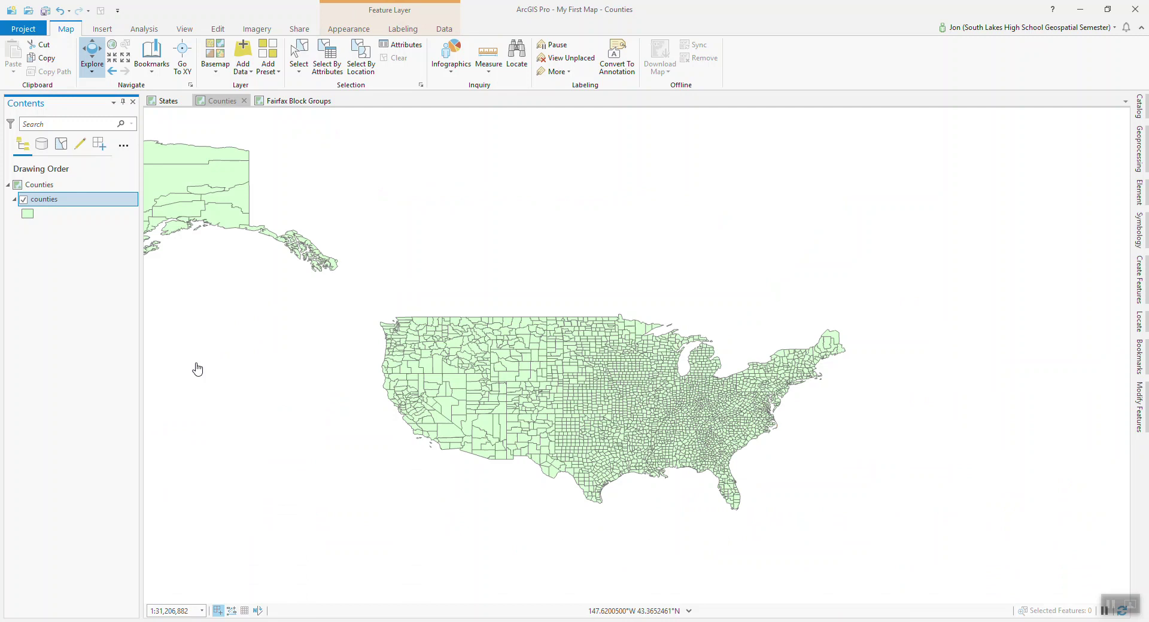
Step: Select all counties of the contiguous United States with a rectangle, leaving out Alaska and Hawaii
left_click(299, 55)
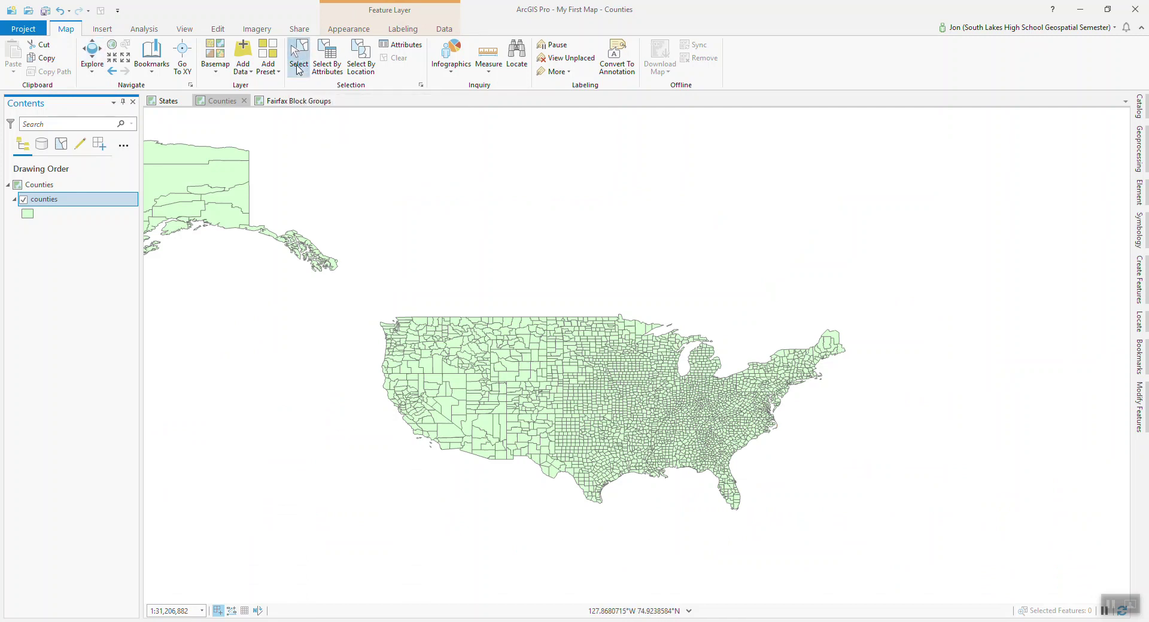
left_click(299, 71)
left_click(315, 94)
left_click_drag(359, 276, 893, 541)
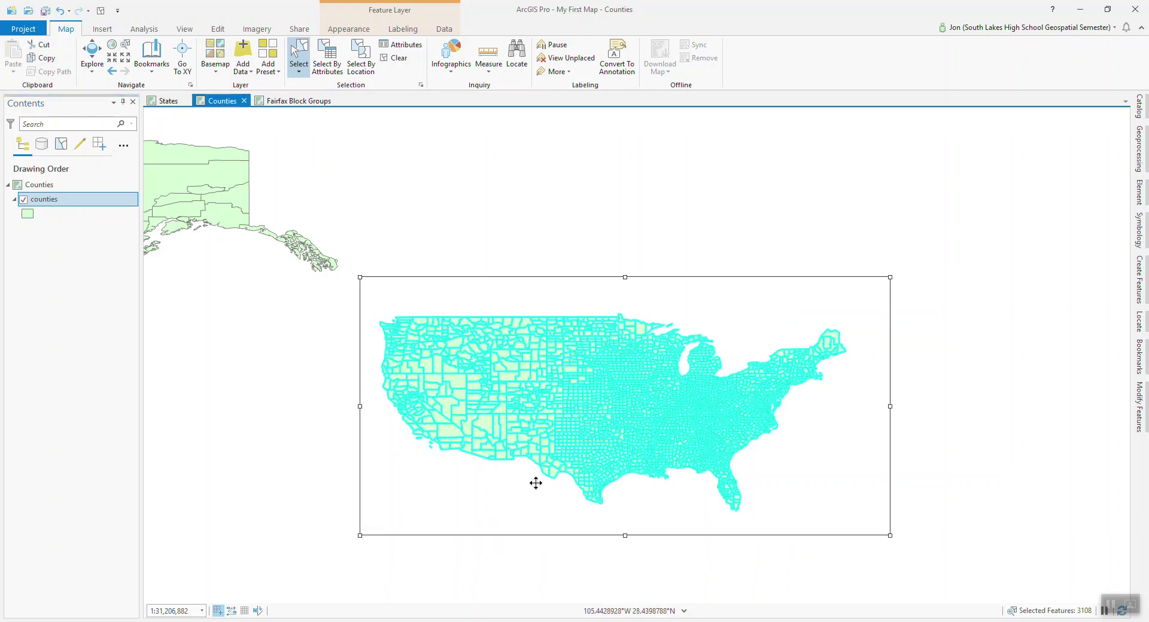
Step: Export the selected counties with Copy Features to a feature class named USA counties in the My First Map folder
right_click(50, 202)
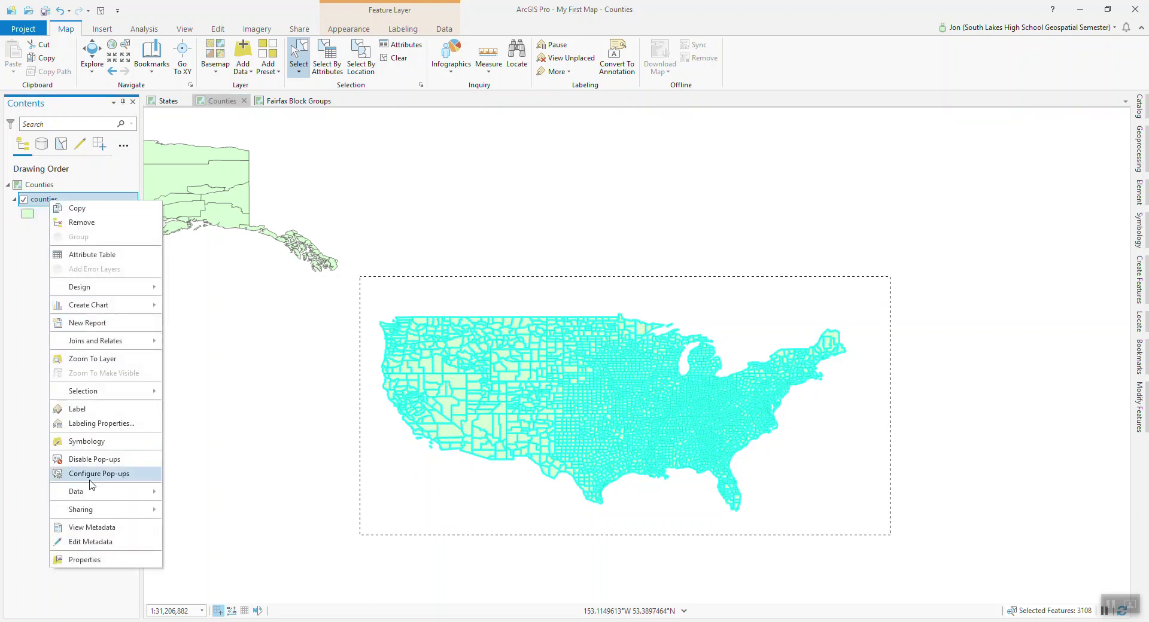
mouse_move(146, 492)
left_click(197, 499)
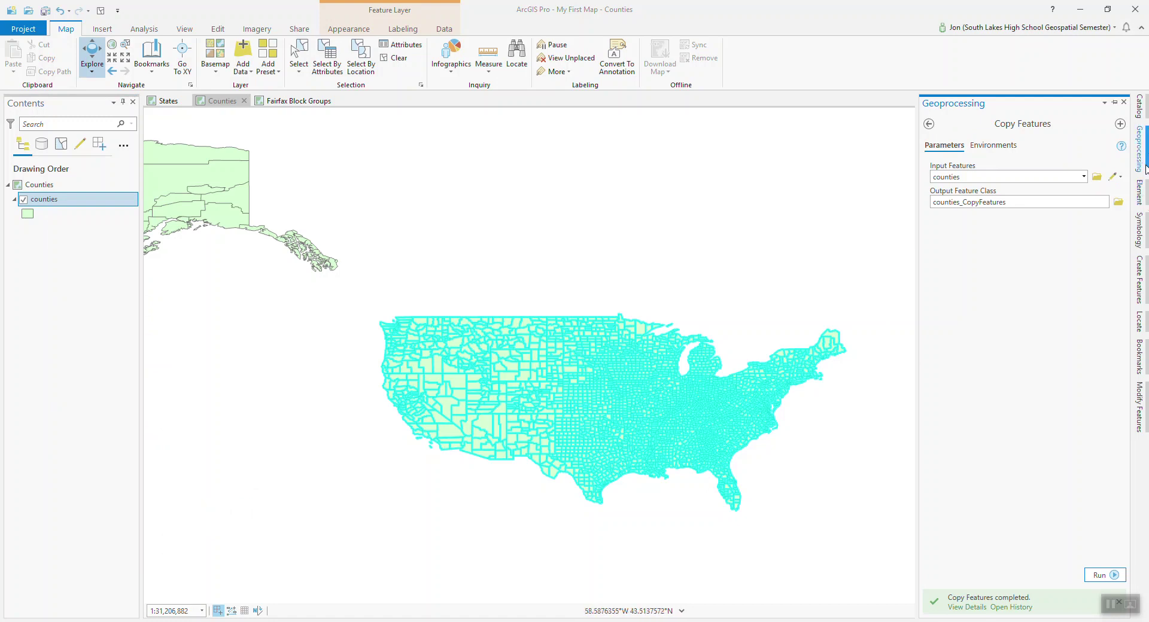
left_click(1118, 202)
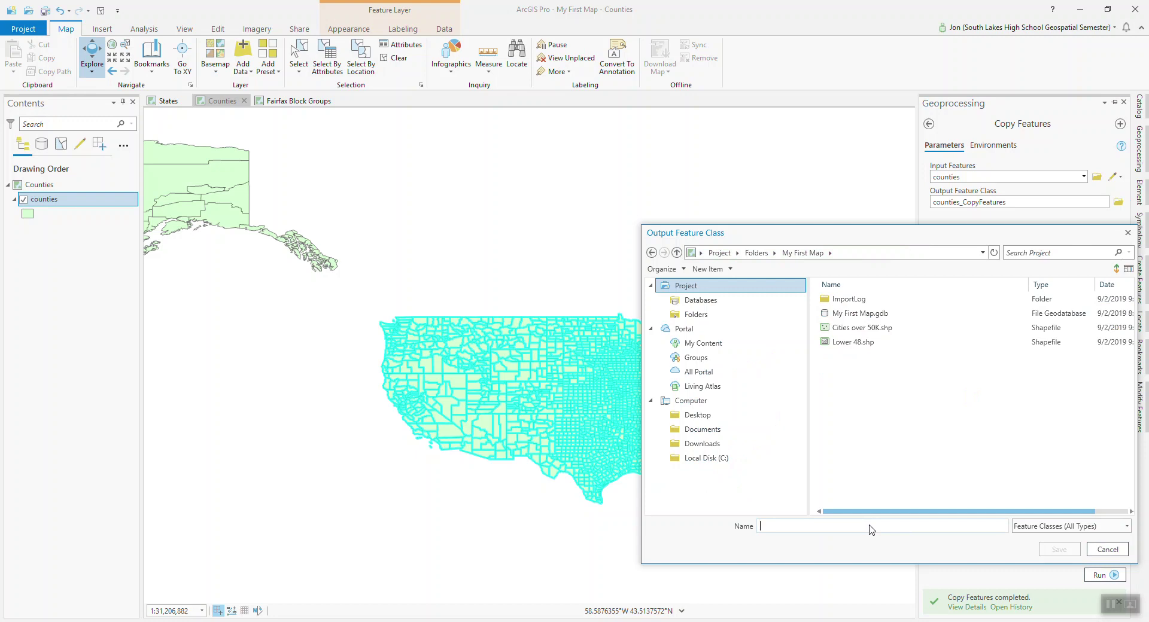
type("USA counties")
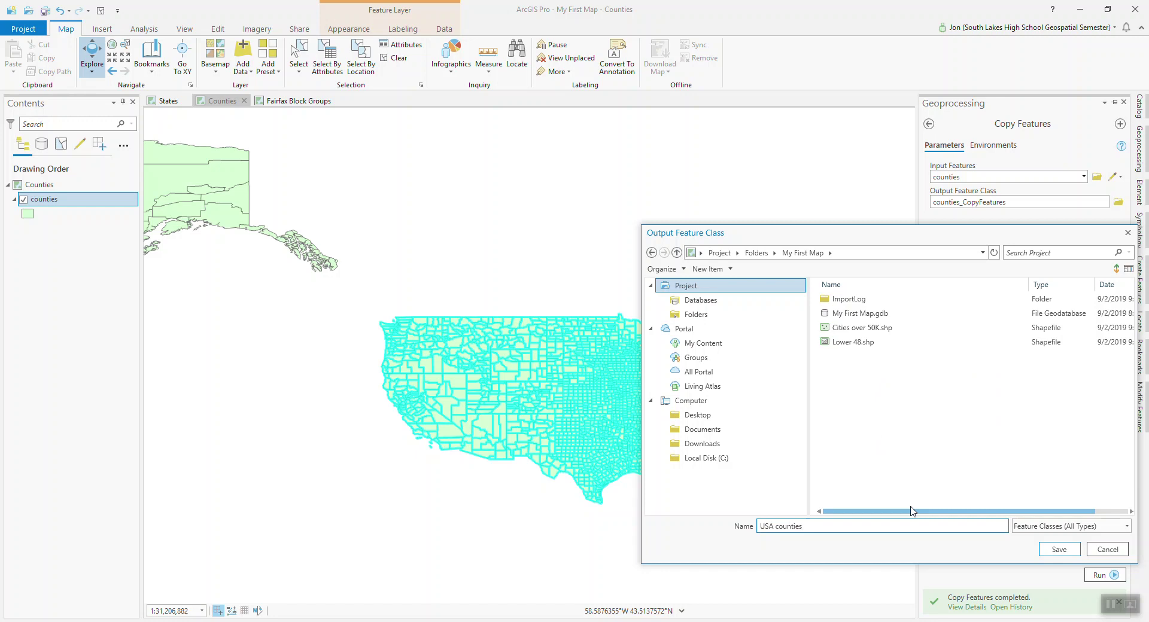
left_click(1058, 550)
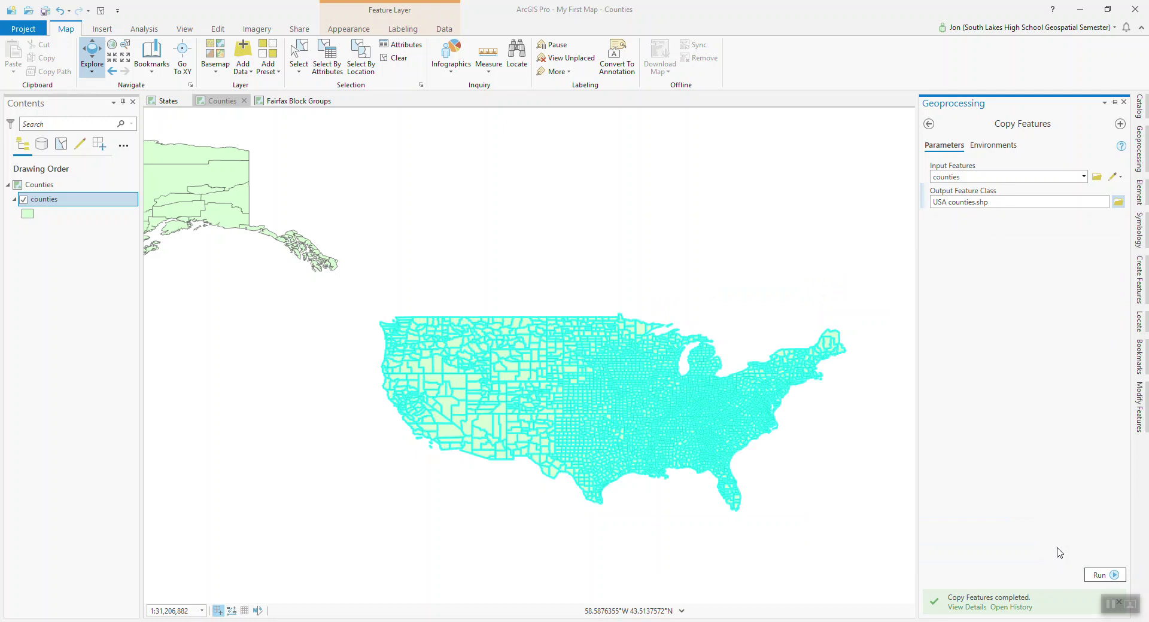
left_click(1101, 575)
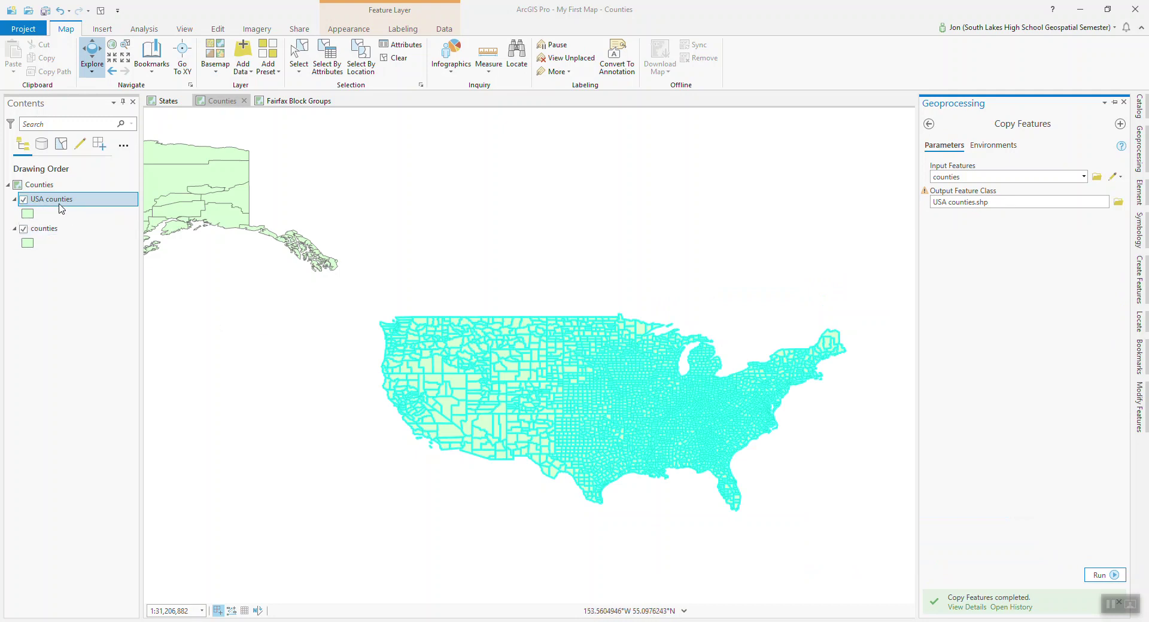
Step: Remove the original counties layer and fit the map to the extent of the USA counties layer
left_click(48, 229)
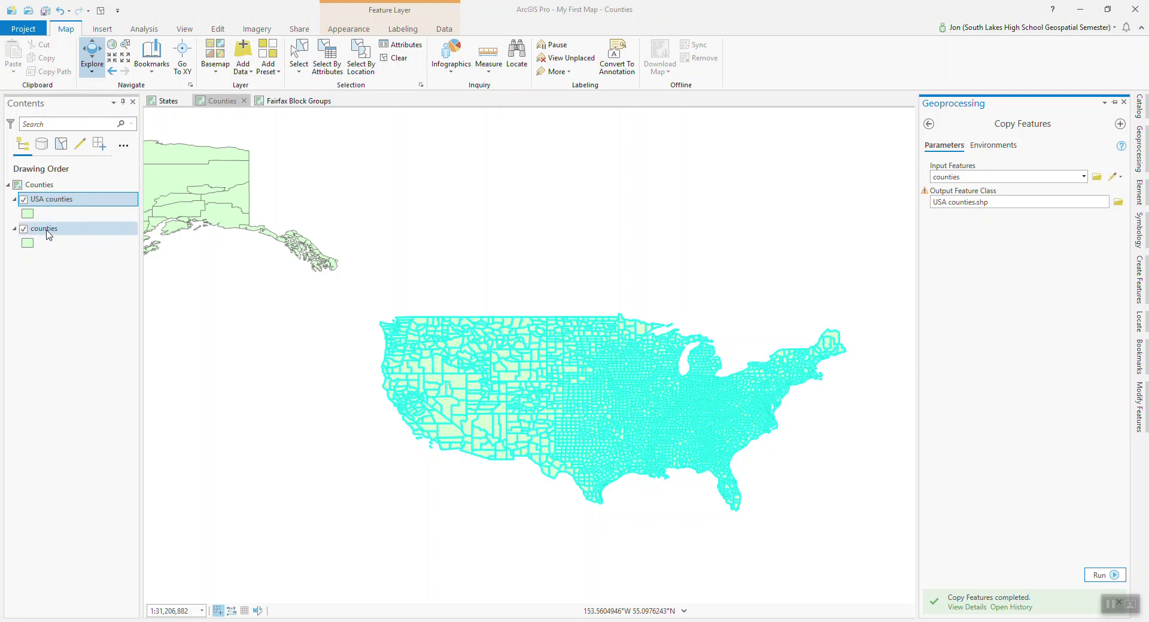
right_click(48, 230)
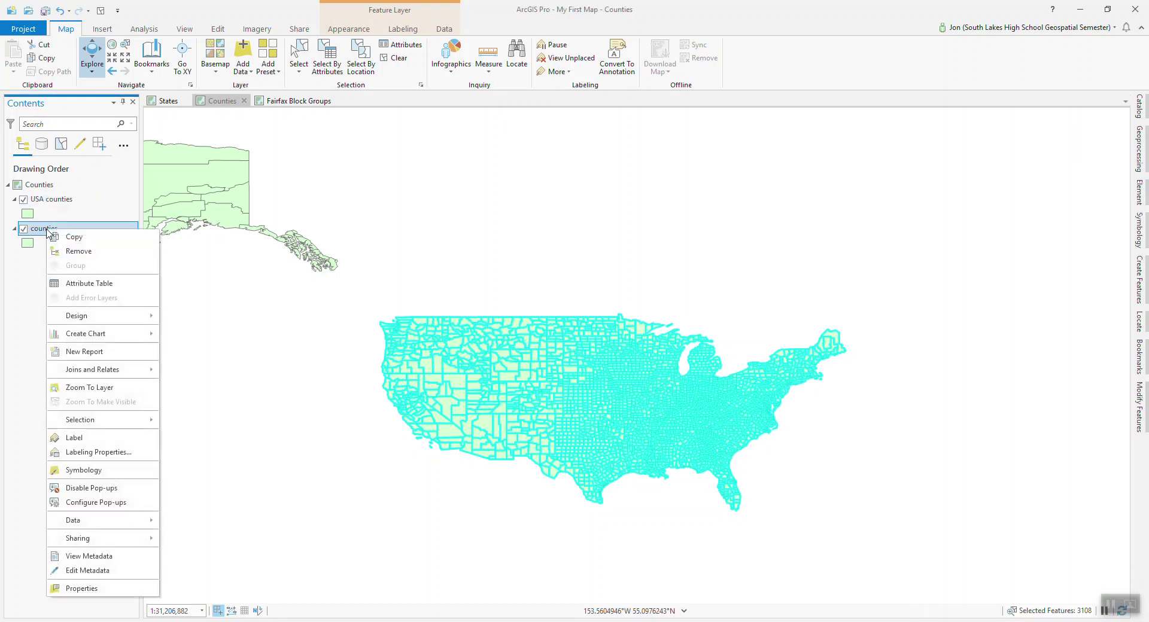
left_click(74, 251)
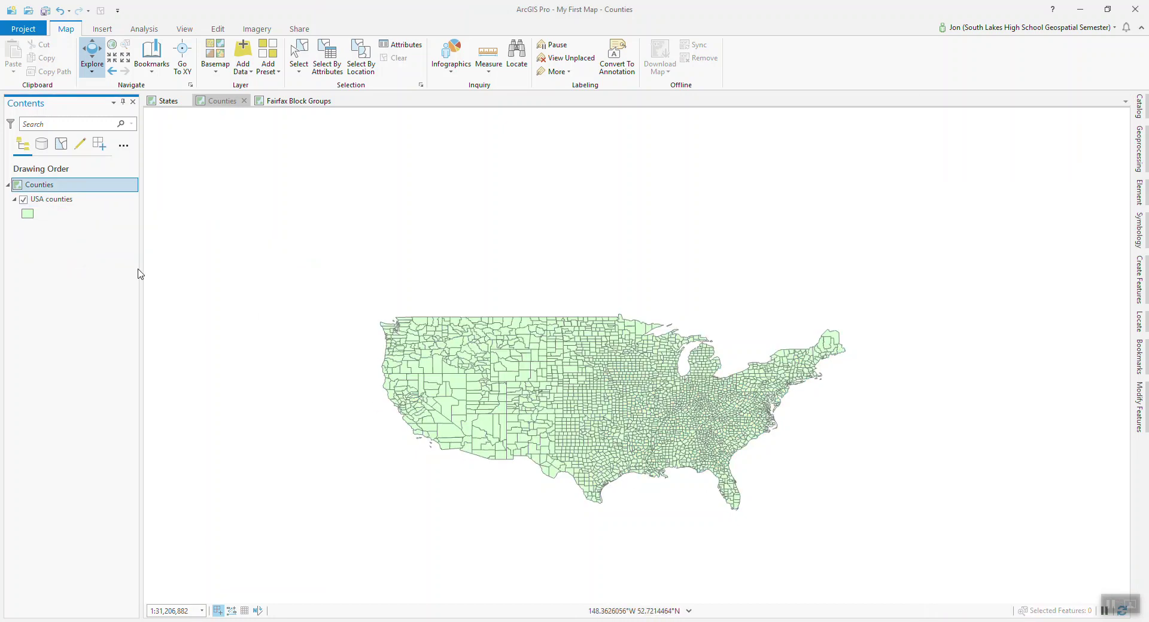
right_click(62, 202)
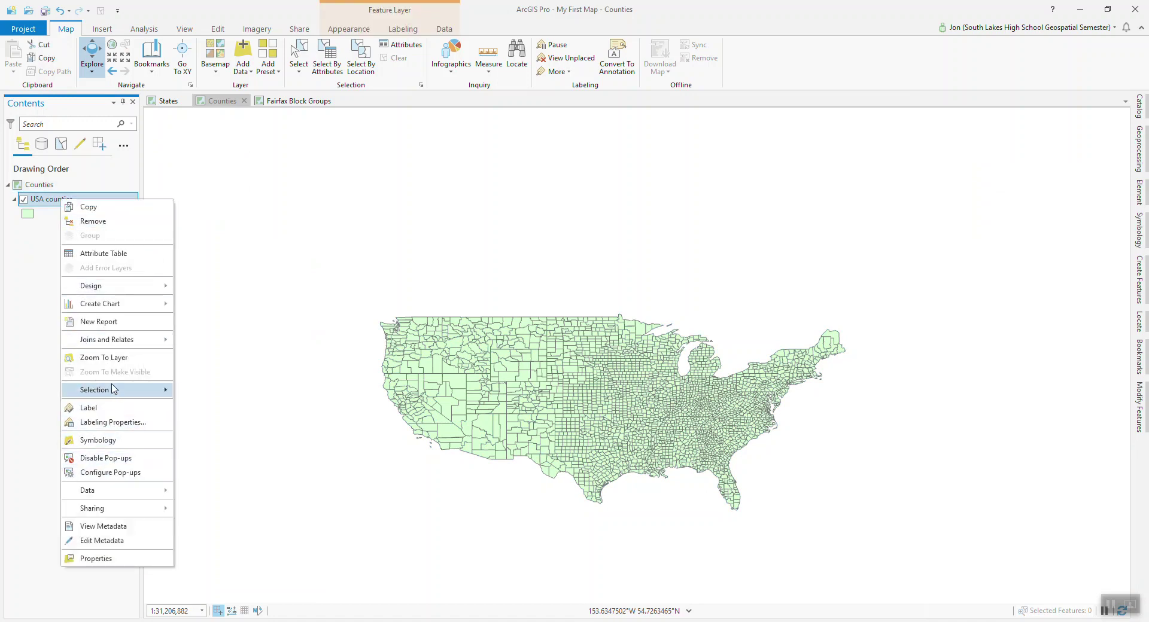
left_click(103, 358)
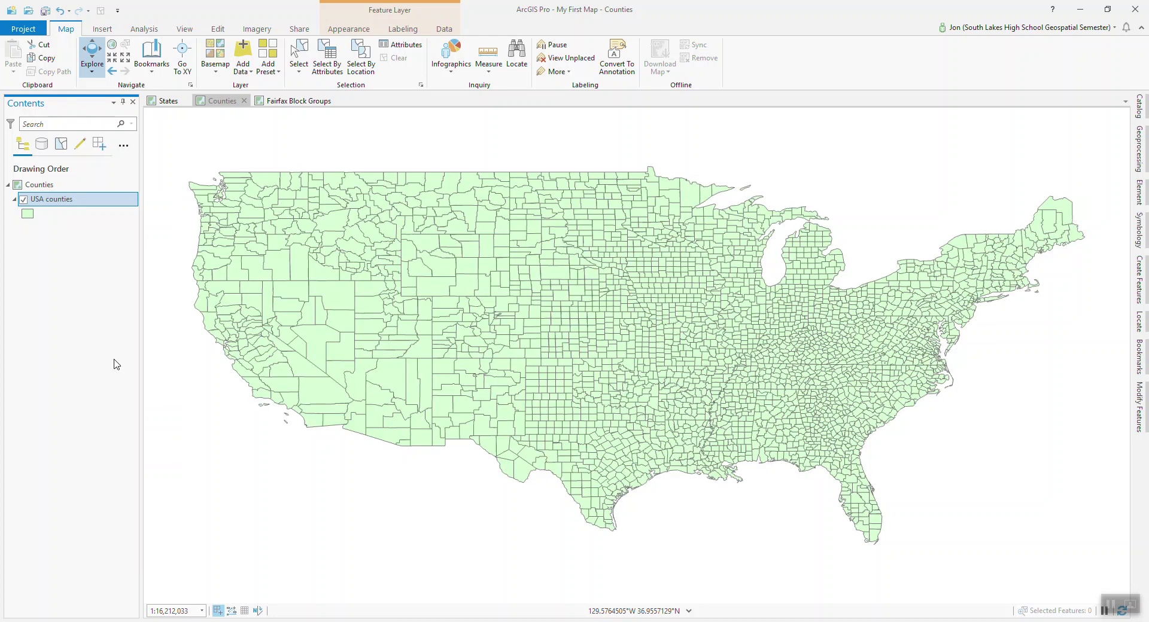
Step: Set the Counties map's coordinate system to the projected North America system NAD 1983 Contiguous USA Albers
left_click(39, 186)
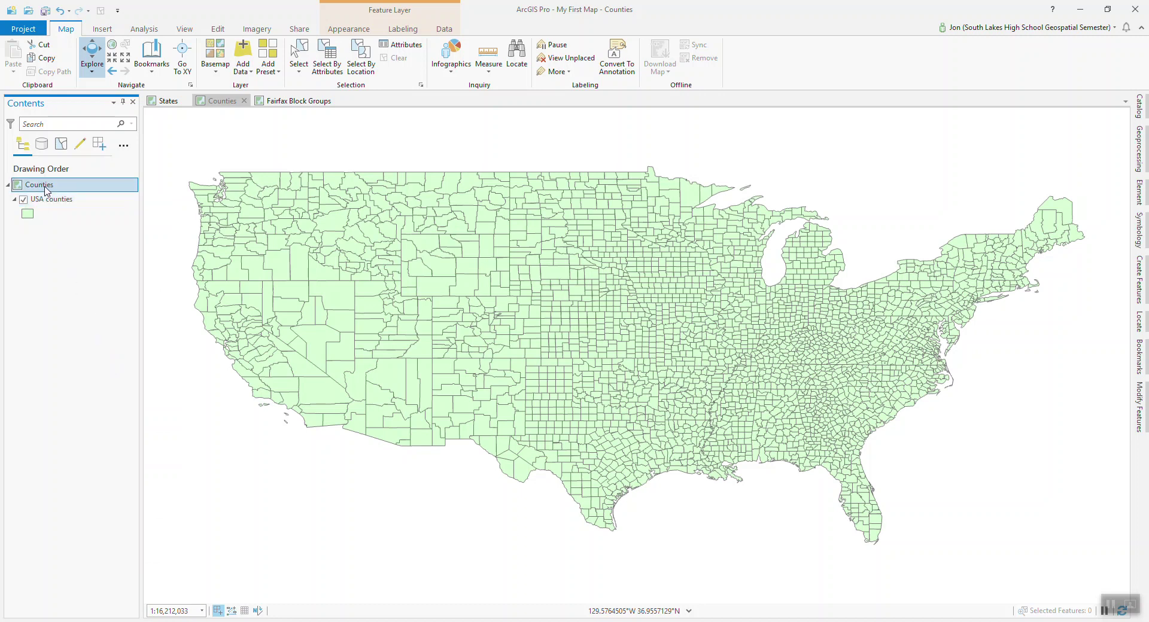
right_click(46, 190)
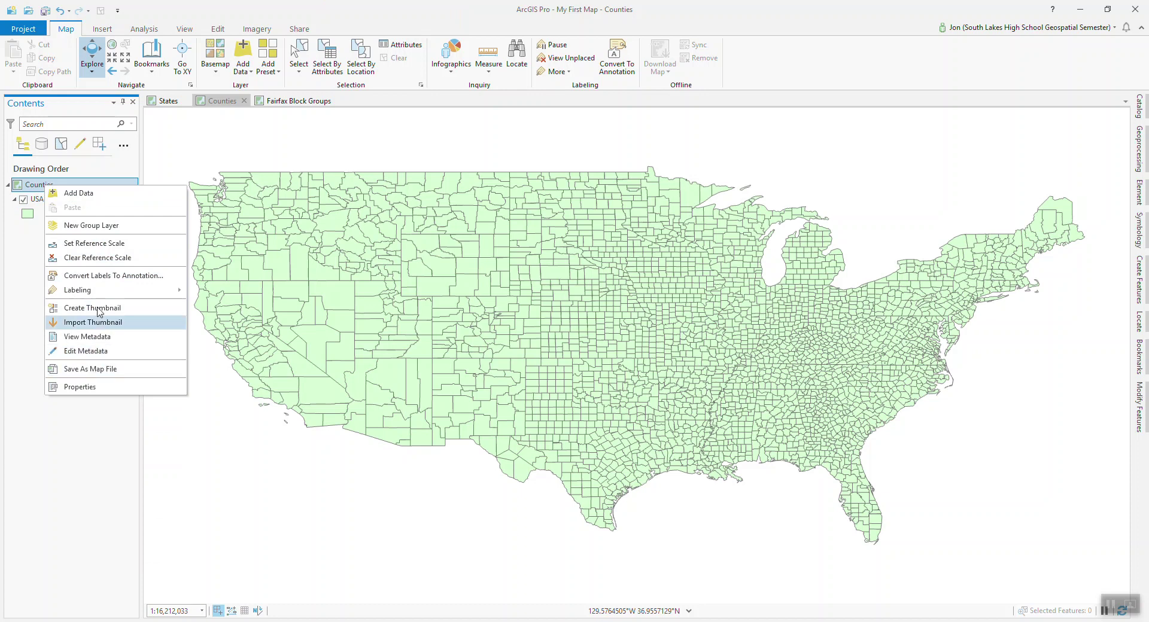
left_click(97, 387)
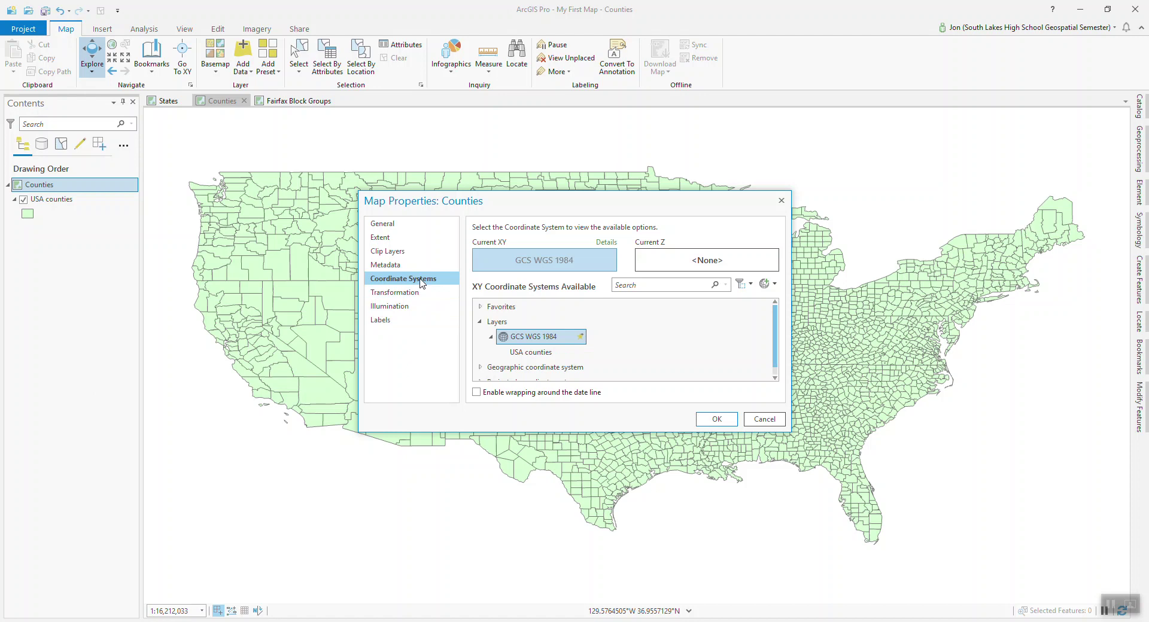
left_click(480, 307)
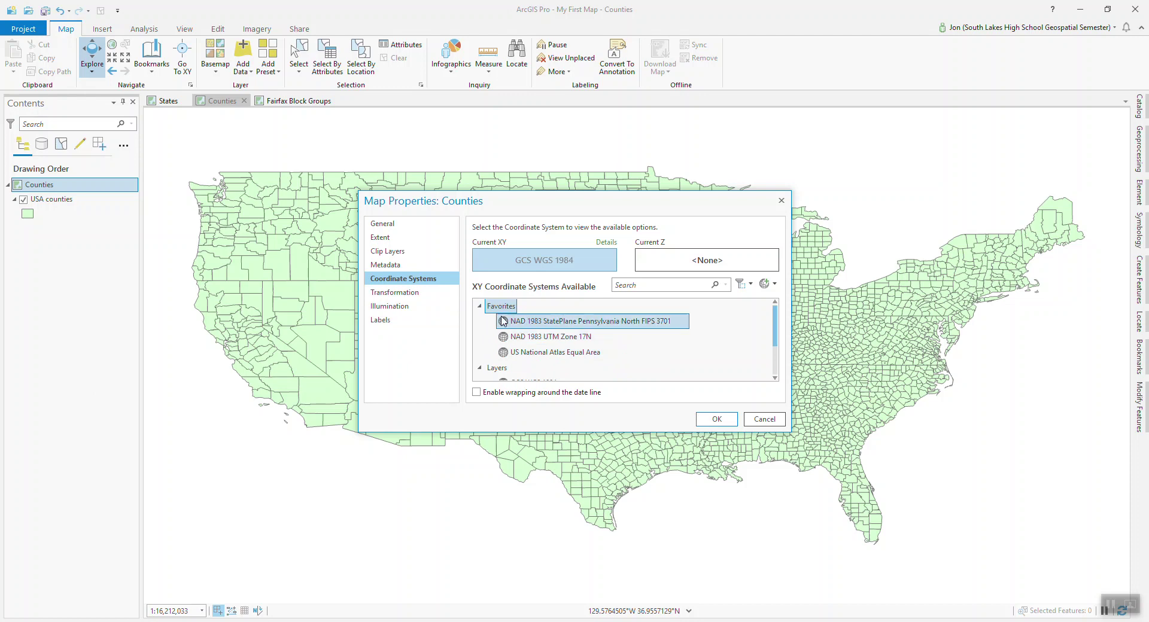
left_click(480, 308)
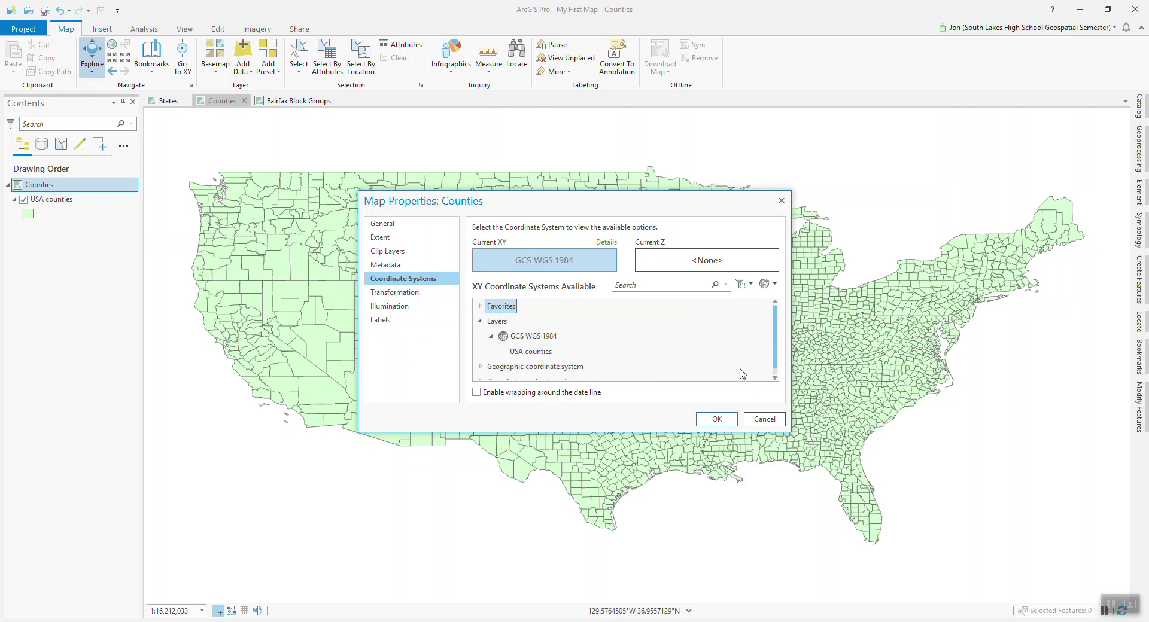
scroll(778, 343, "down", 1)
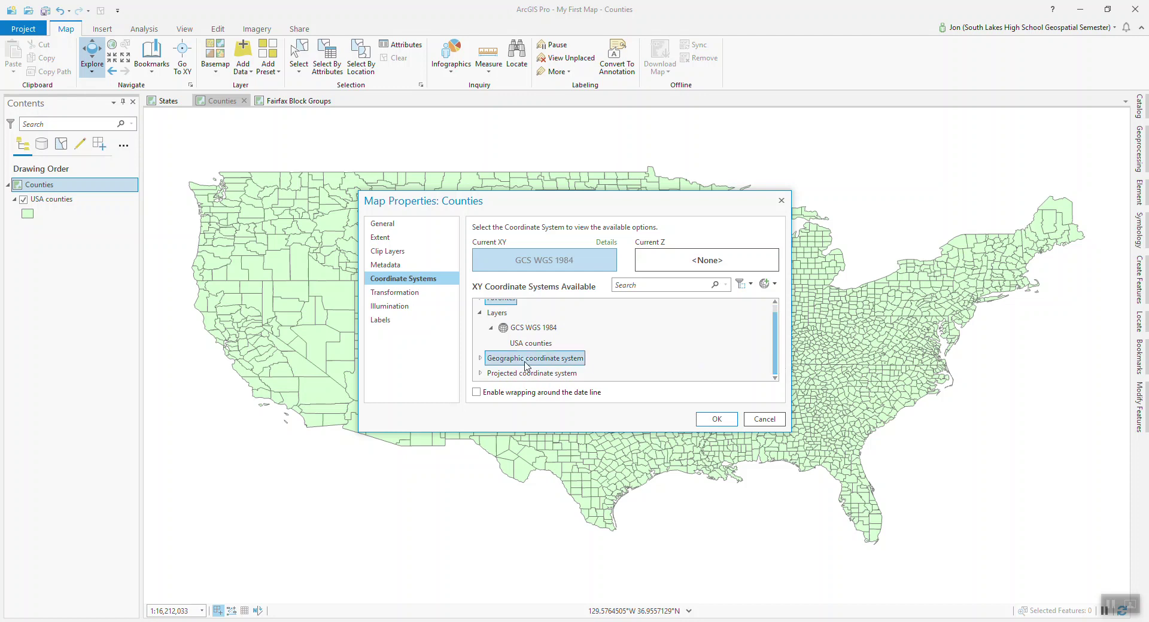
left_click(481, 374)
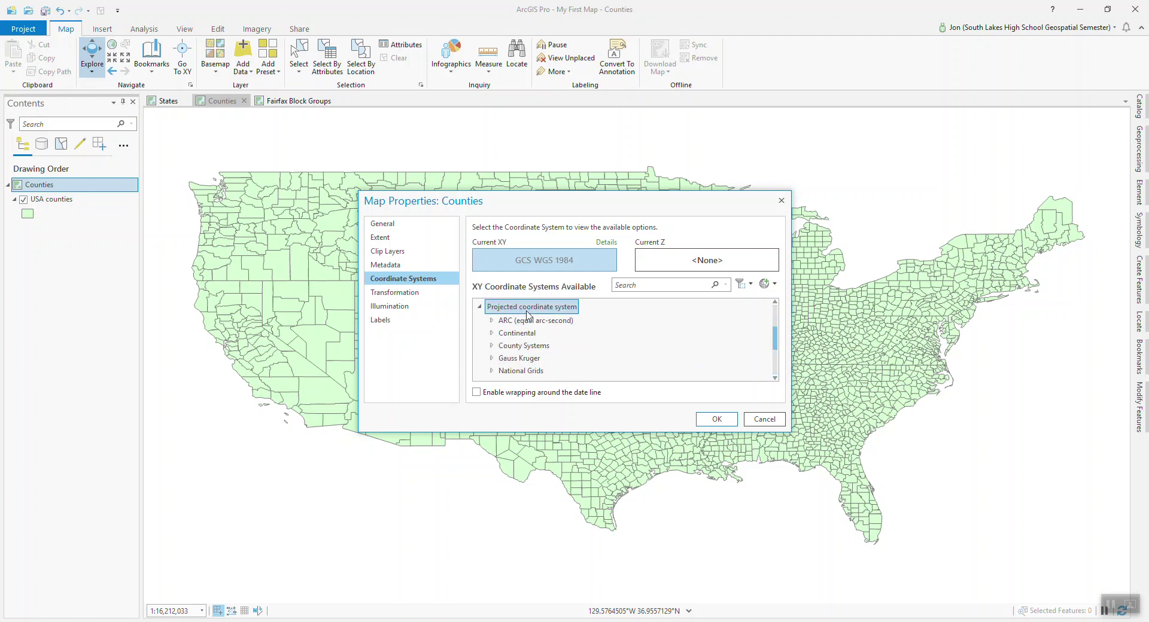
left_click(492, 334)
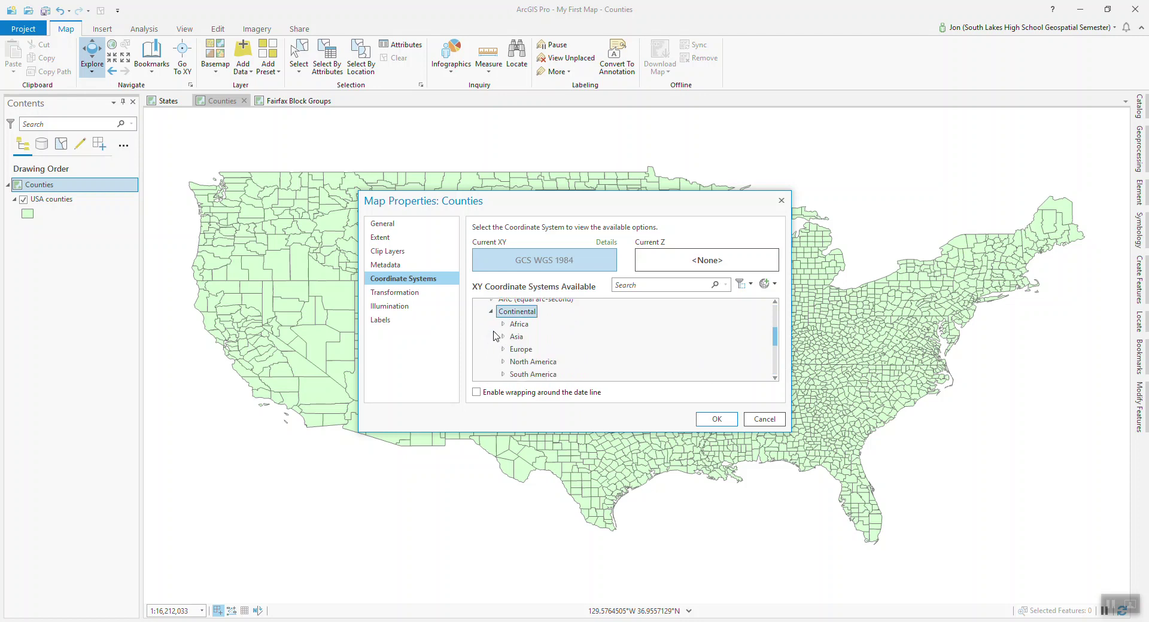
left_click(503, 362)
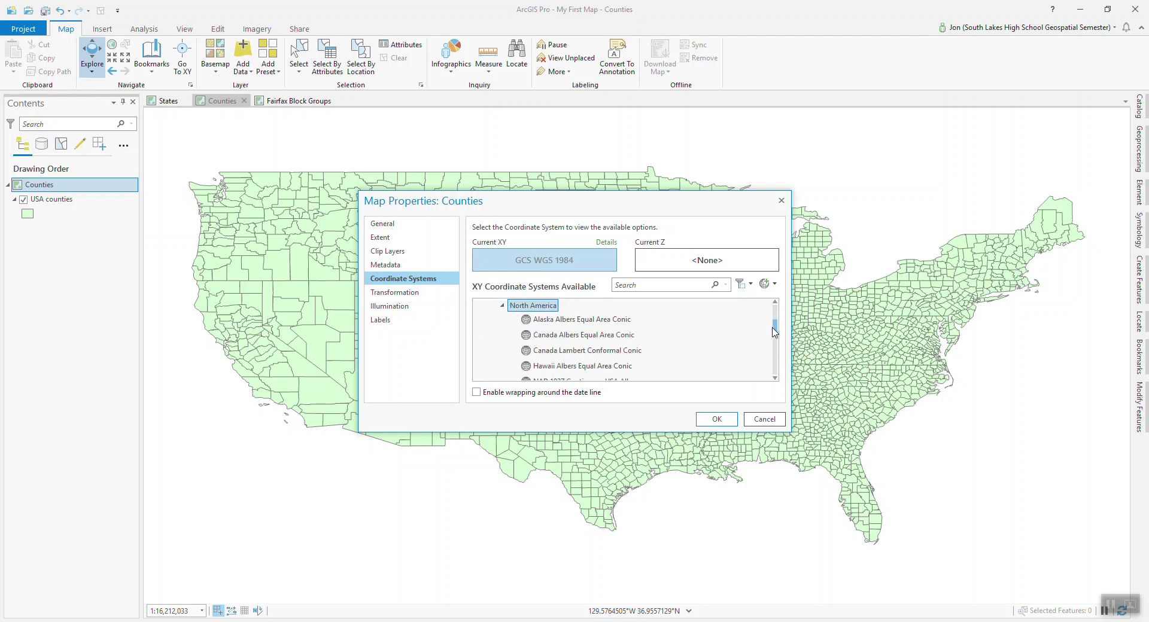
left_click_drag(775, 331, 633, 338)
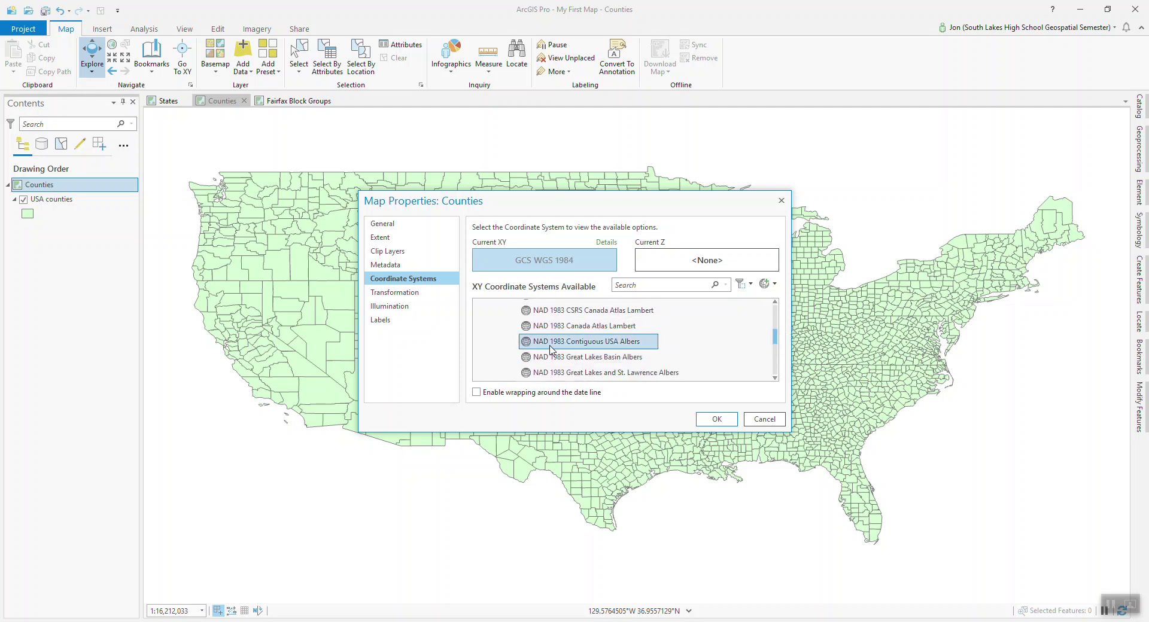
left_click(611, 346)
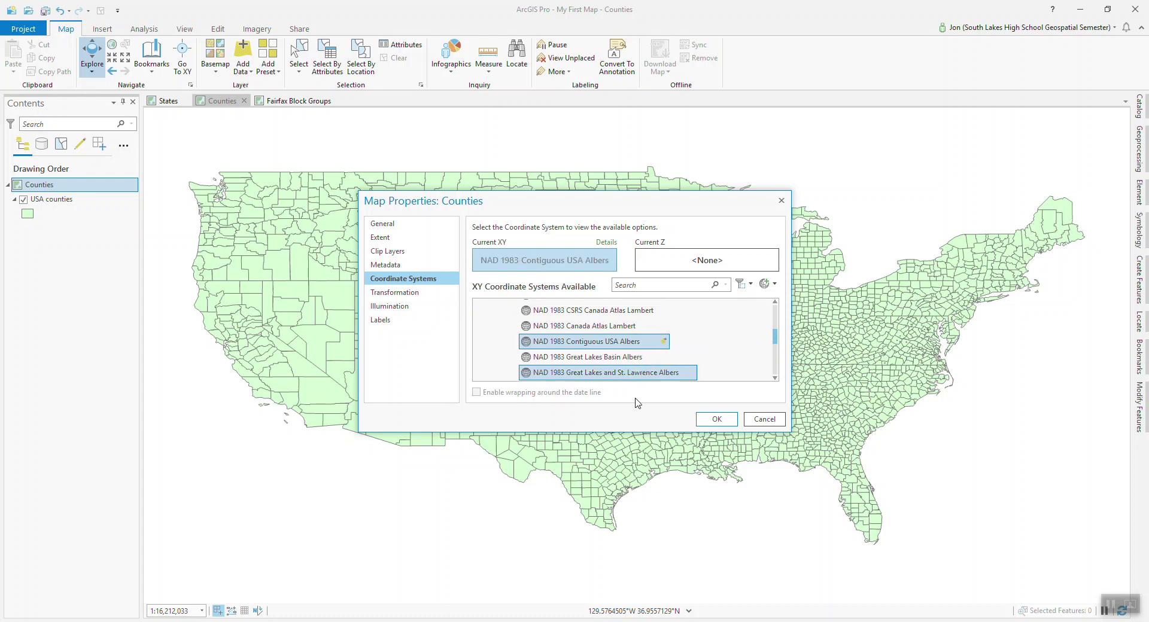
left_click(716, 420)
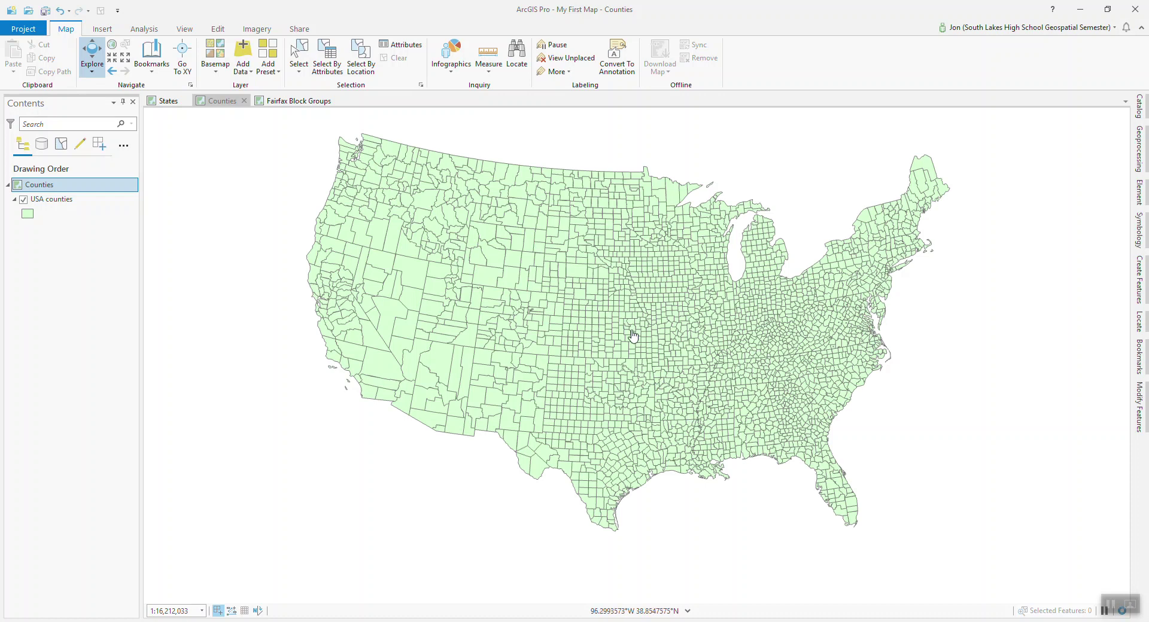
Step: Symbolize the USA counties layer with Graduated Colors
right_click(61, 203)
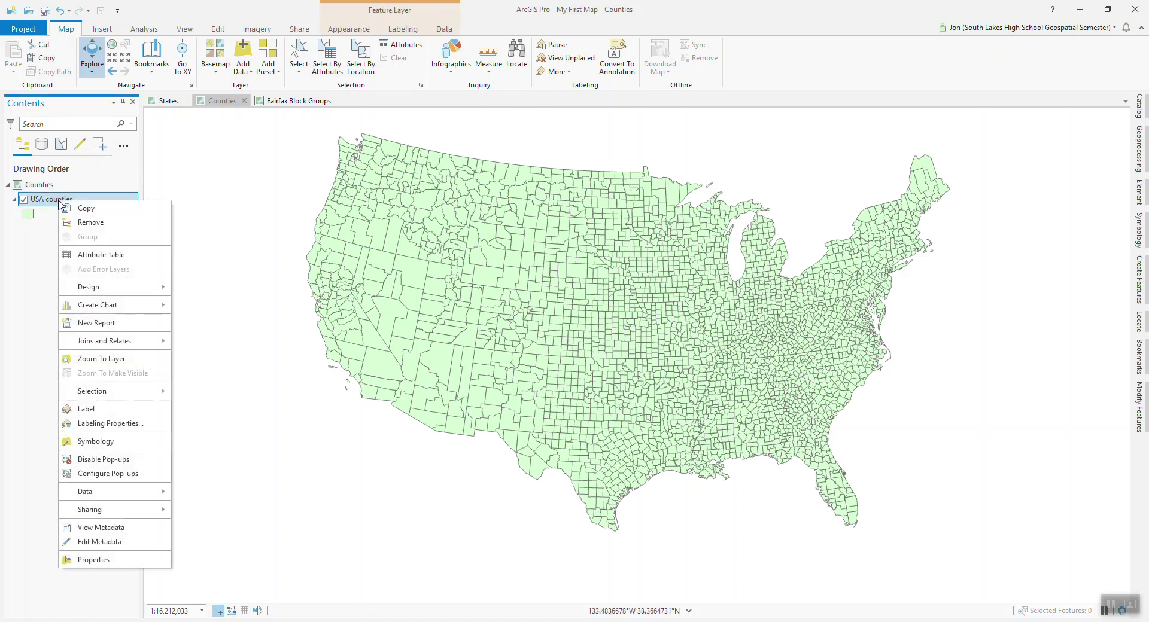
left_click(95, 441)
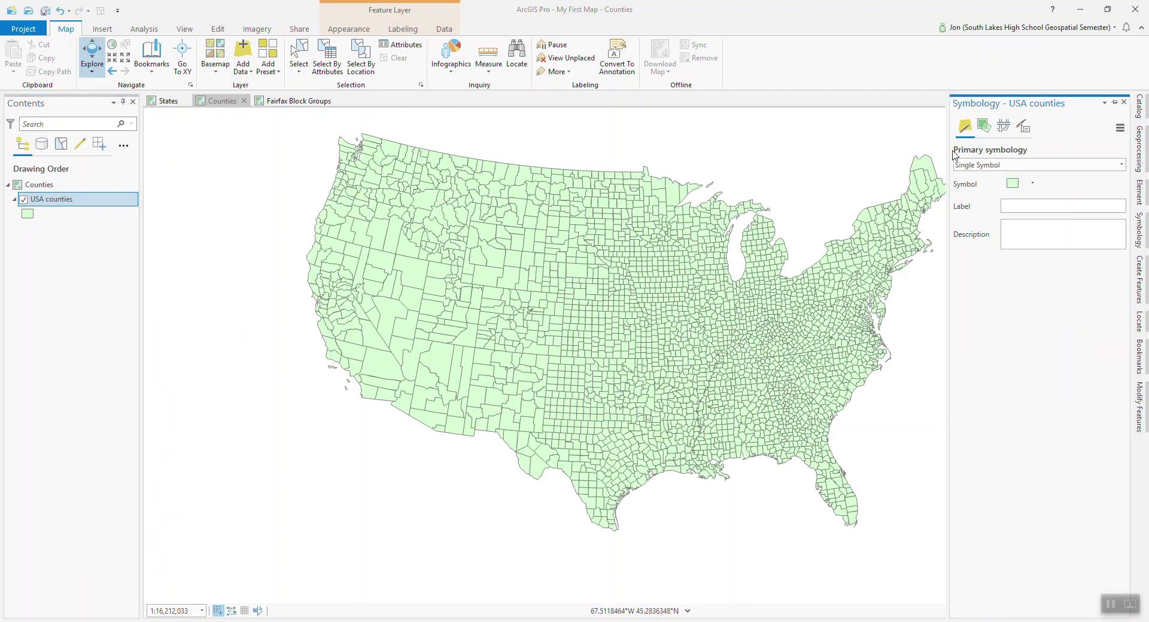
left_click(1121, 166)
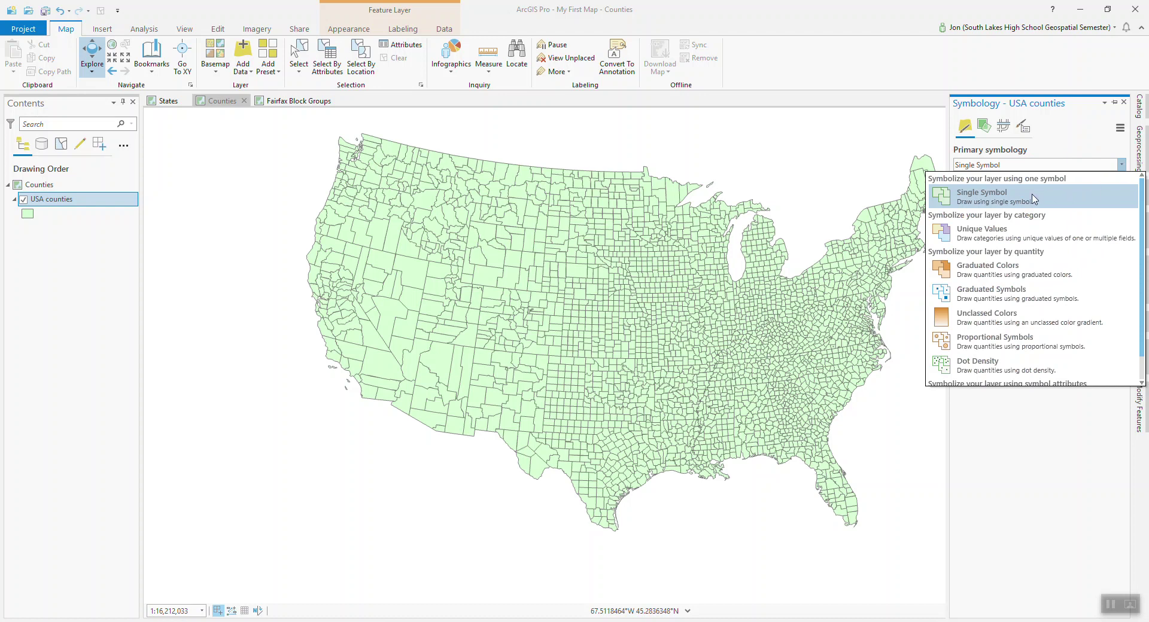
left_click(1006, 271)
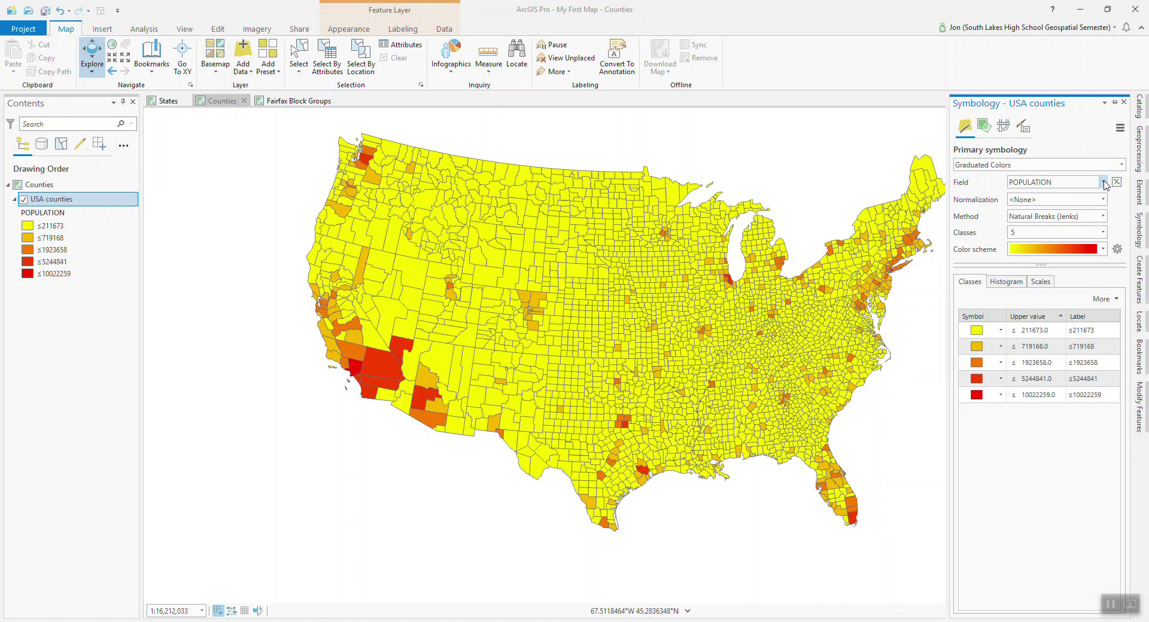
Step: Base the county colors on the HAWN_PI field, normalized by POPULATION
left_click(1103, 182)
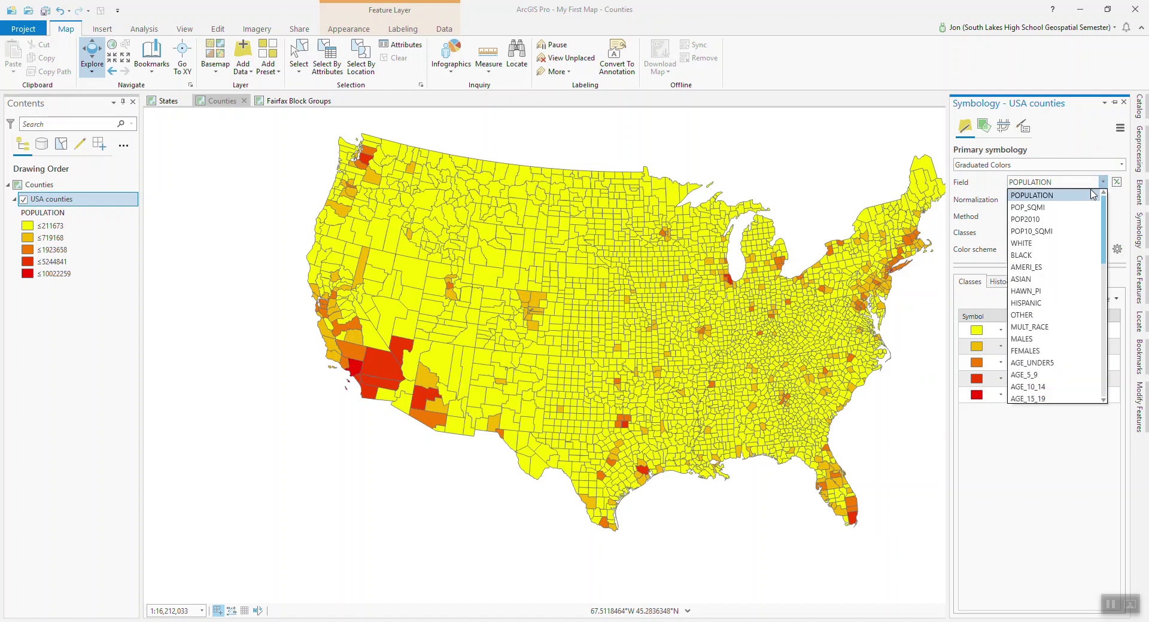
left_click(1036, 292)
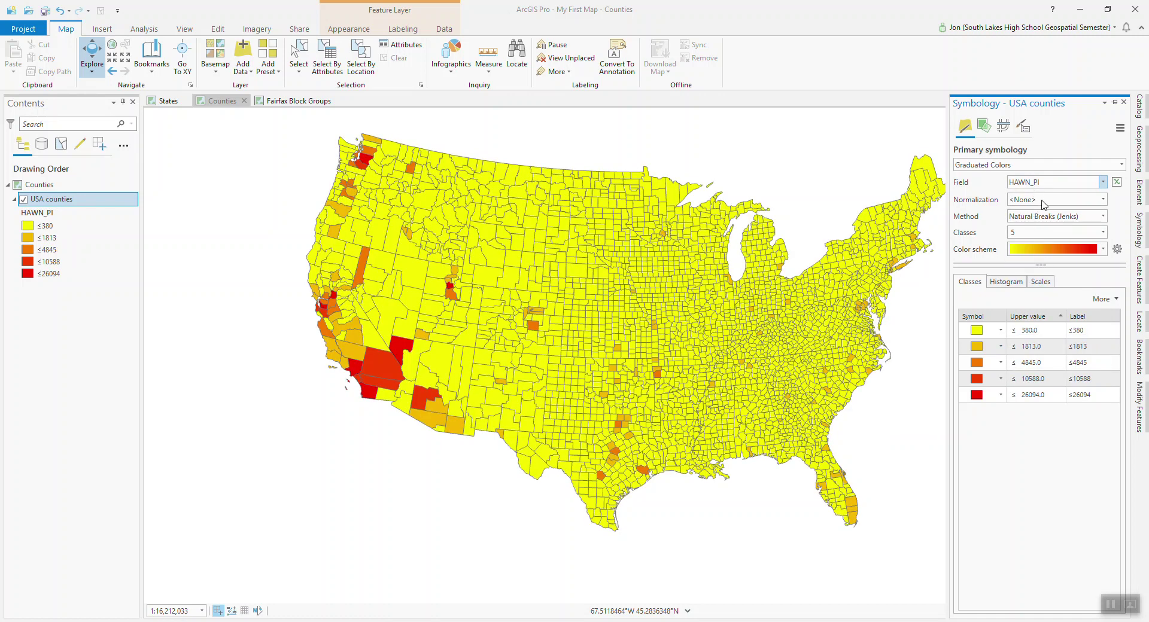
left_click(1103, 199)
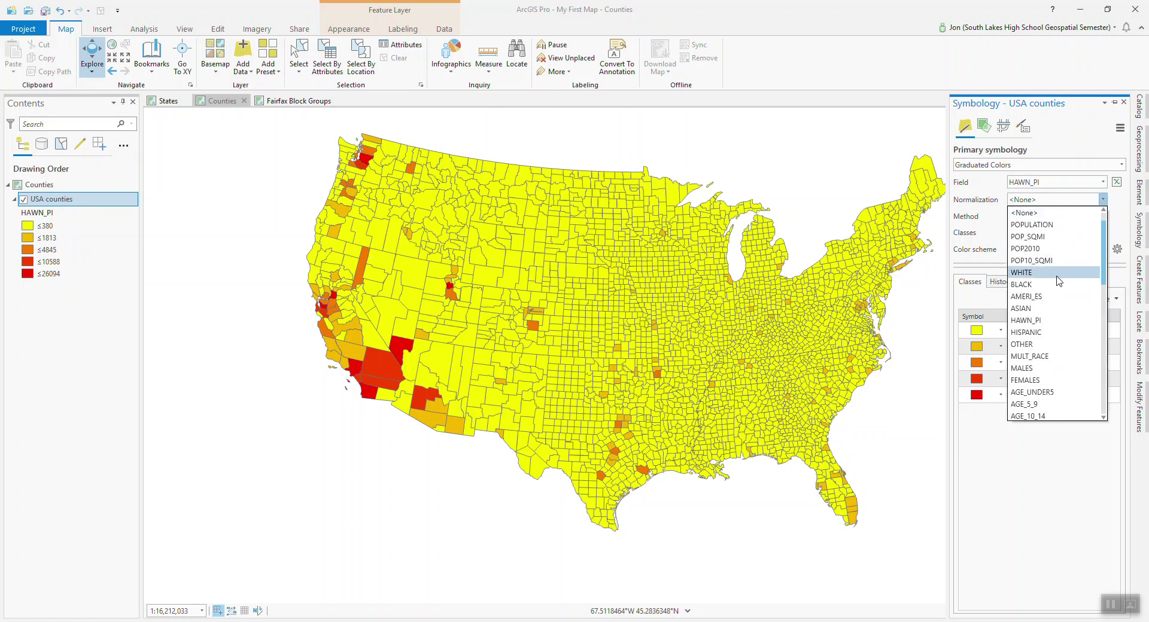
left_click(1031, 225)
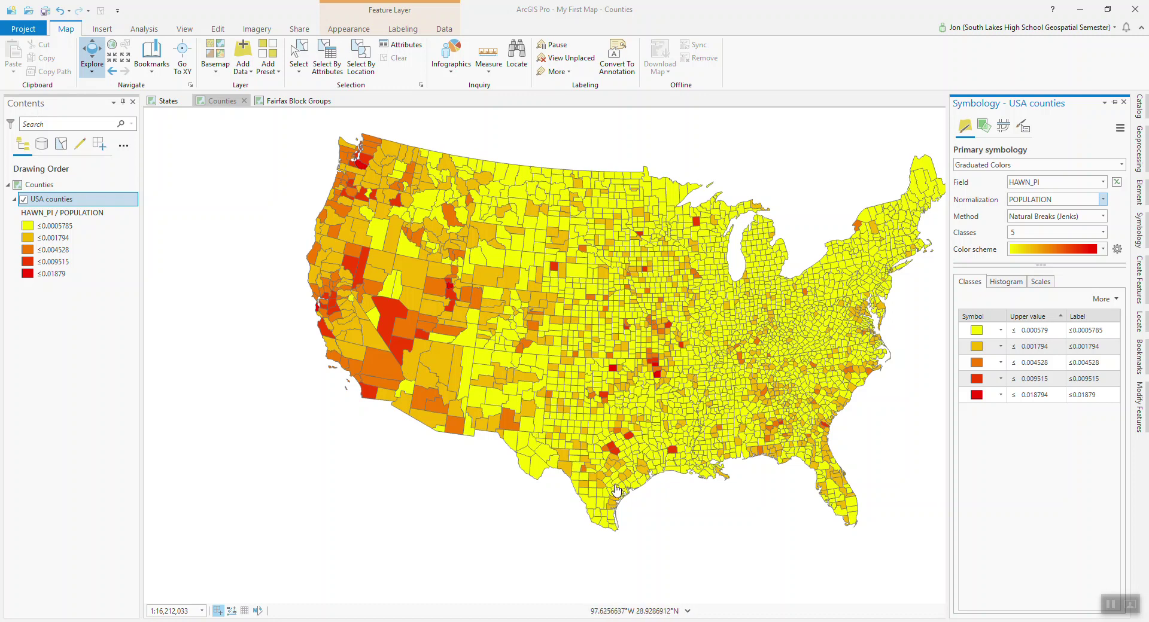
left_click(703, 350)
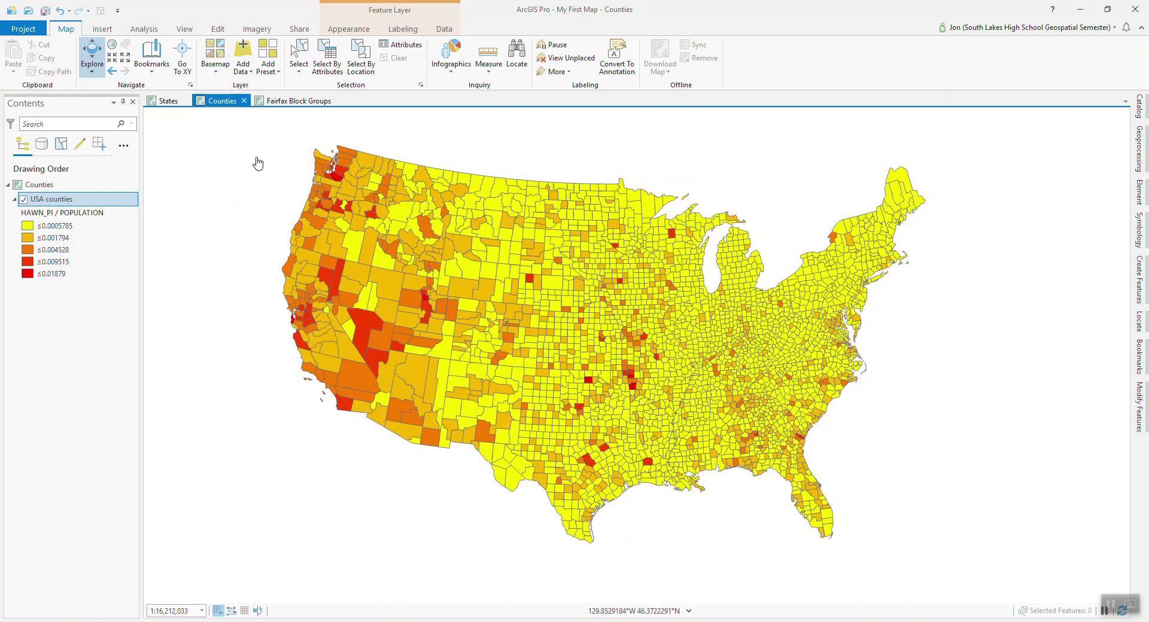
Step: Copy the USA counties layer from the Counties map and paste it into the Fairfax Block Groups map
left_click(295, 101)
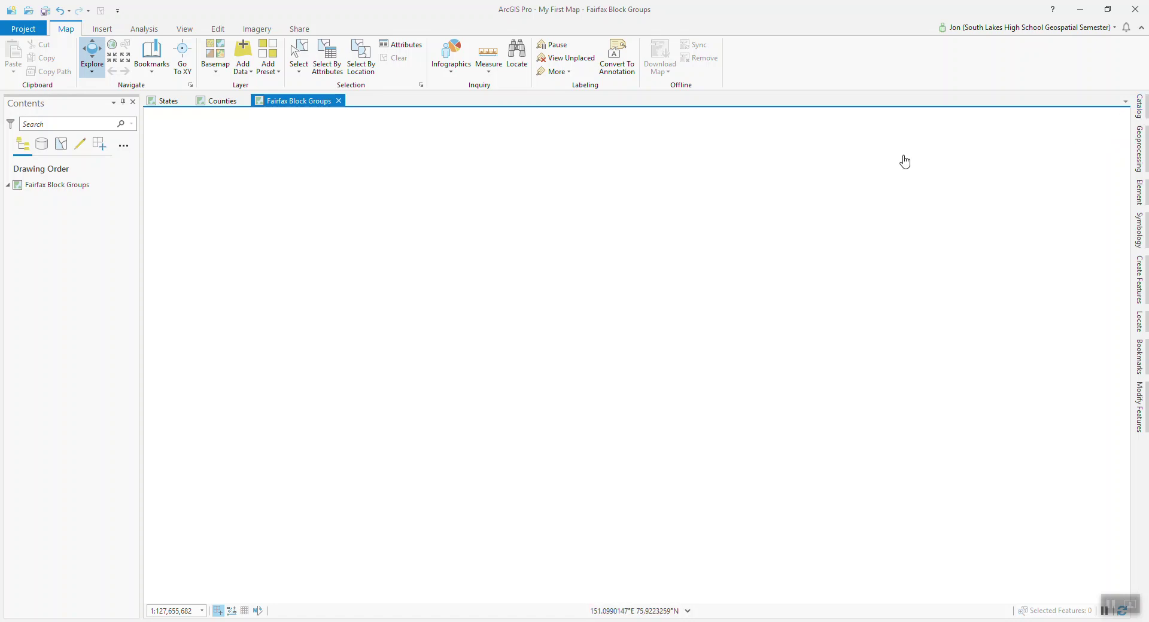
left_click(222, 101)
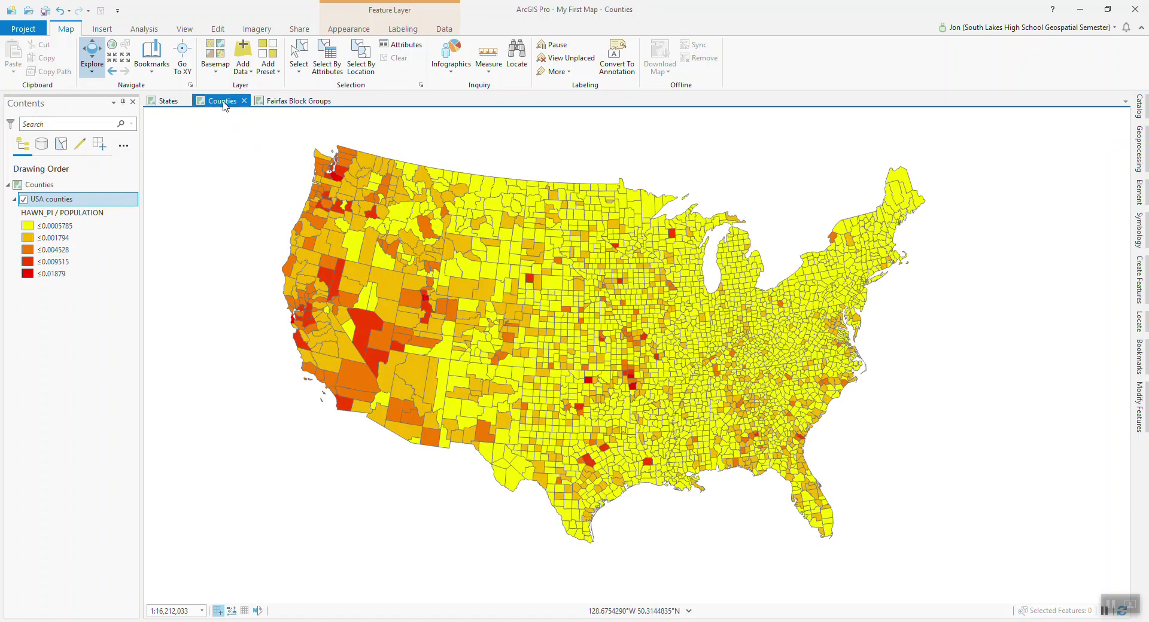
right_click(56, 203)
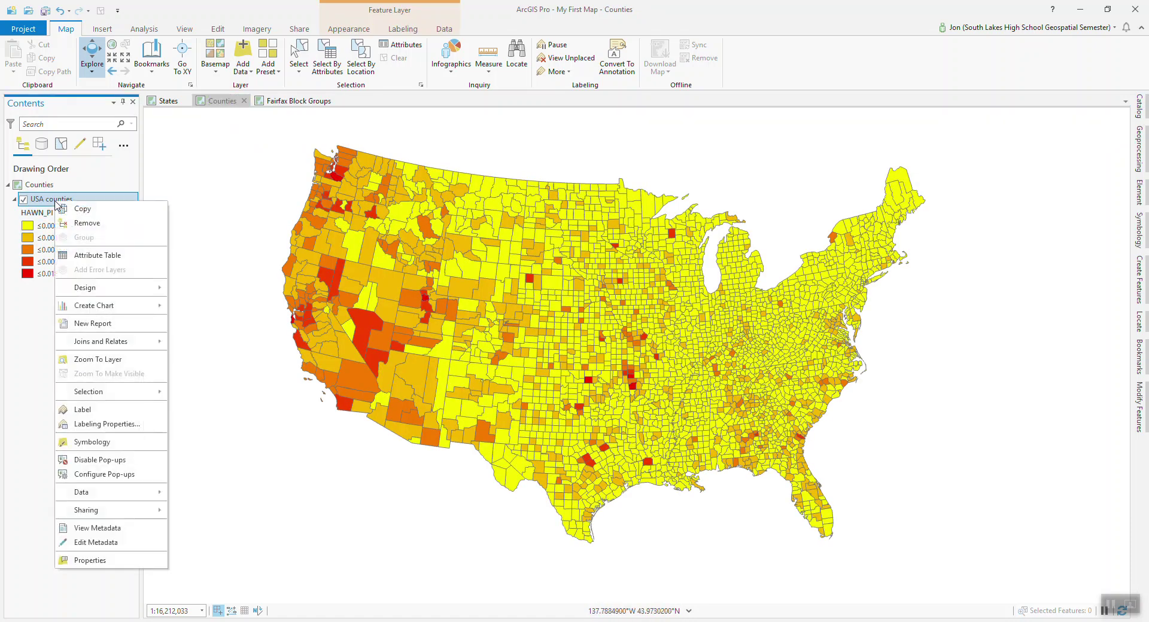
left_click(85, 212)
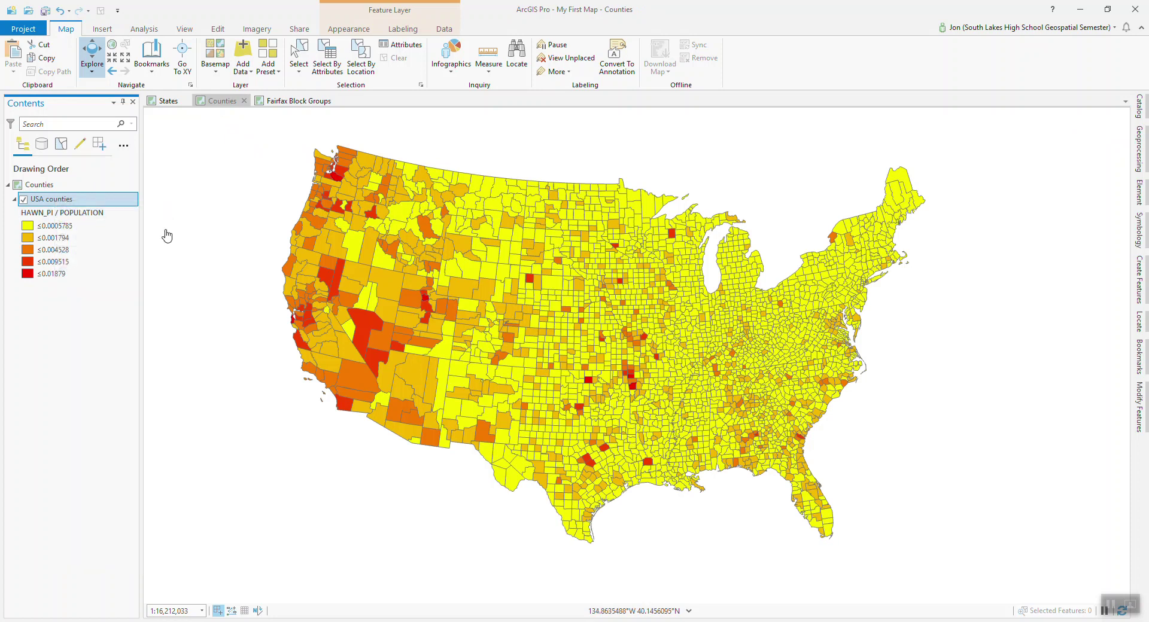
left_click(310, 105)
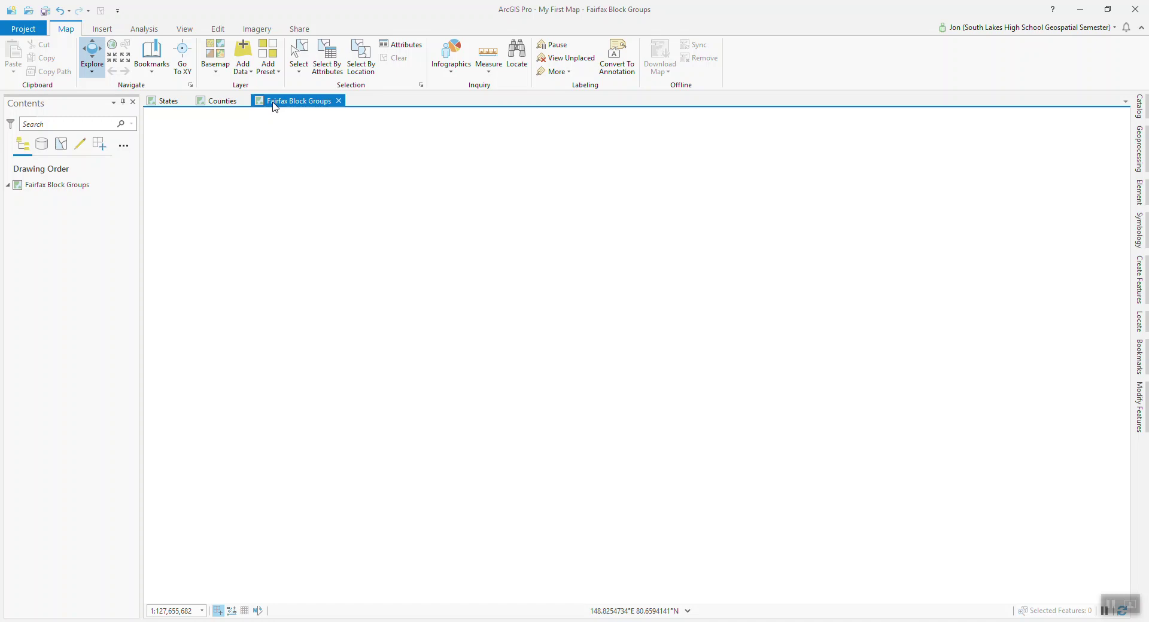
right_click(61, 188)
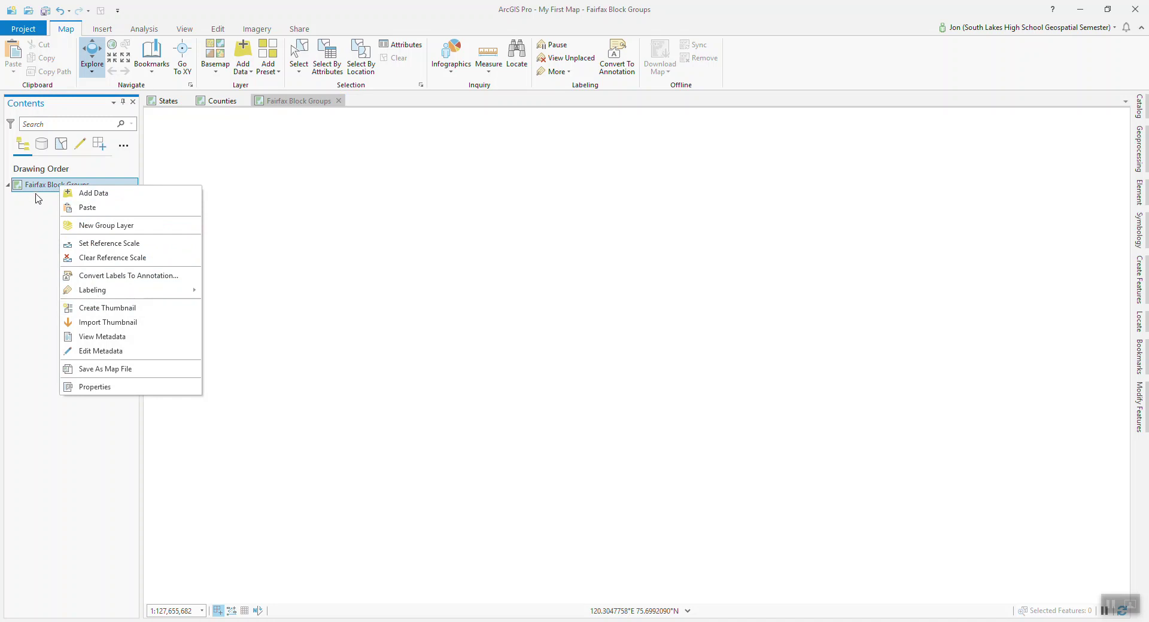
left_click(88, 209)
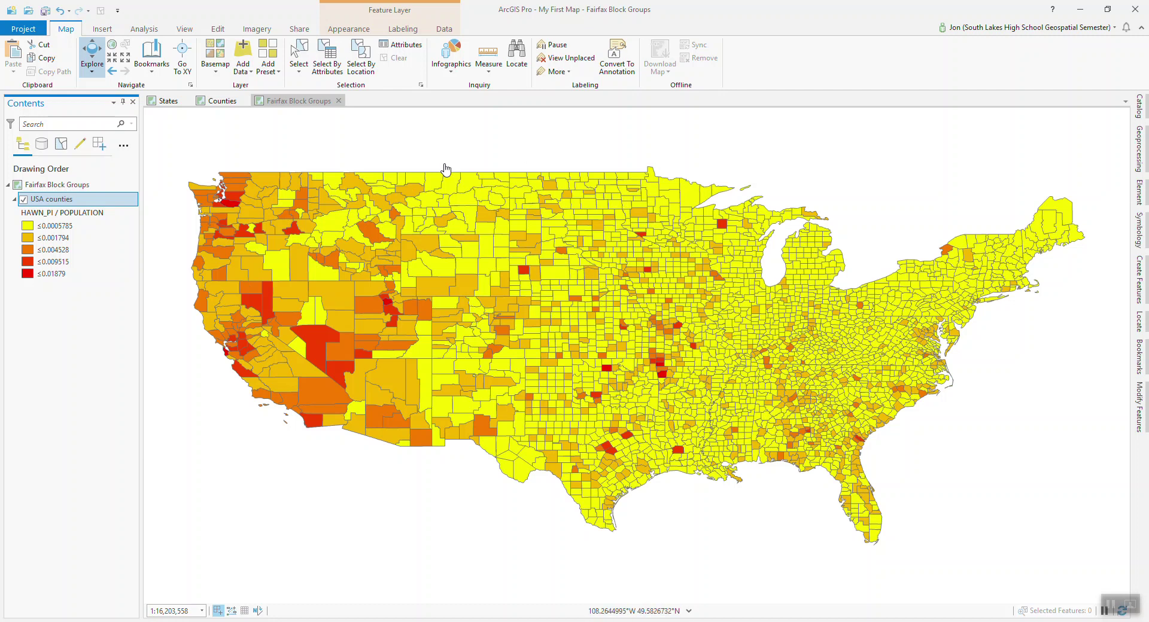
Step: Review the Counties and States maps, and return to the Fairfax Block Groups map to compare them
left_click(222, 101)
left_click(173, 103)
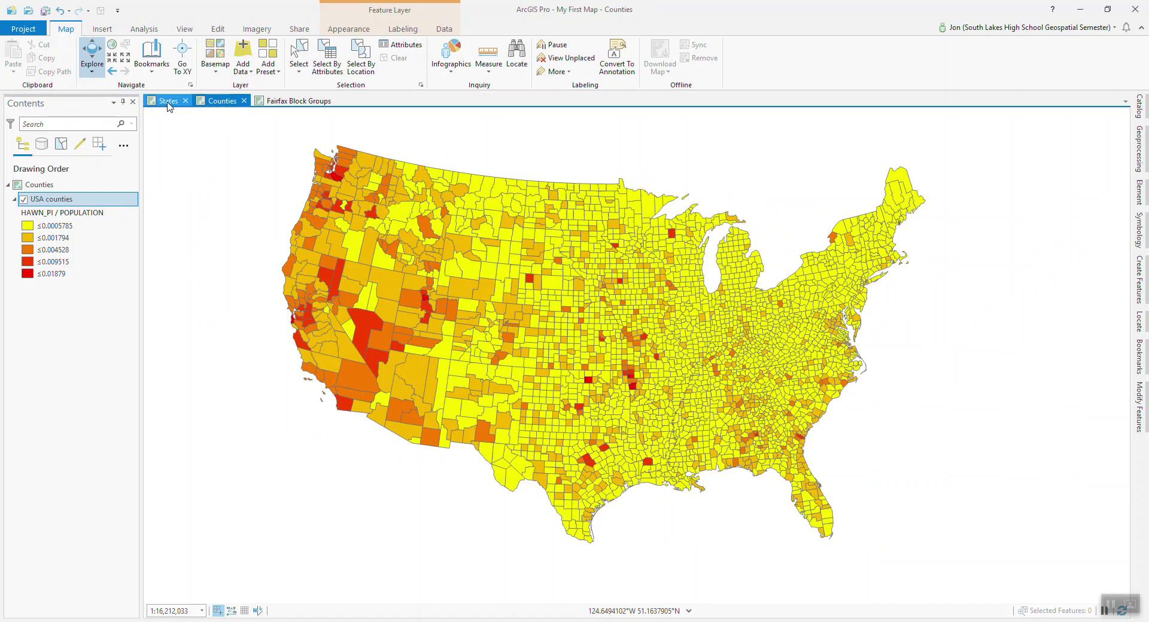
left_click(225, 102)
left_click(289, 102)
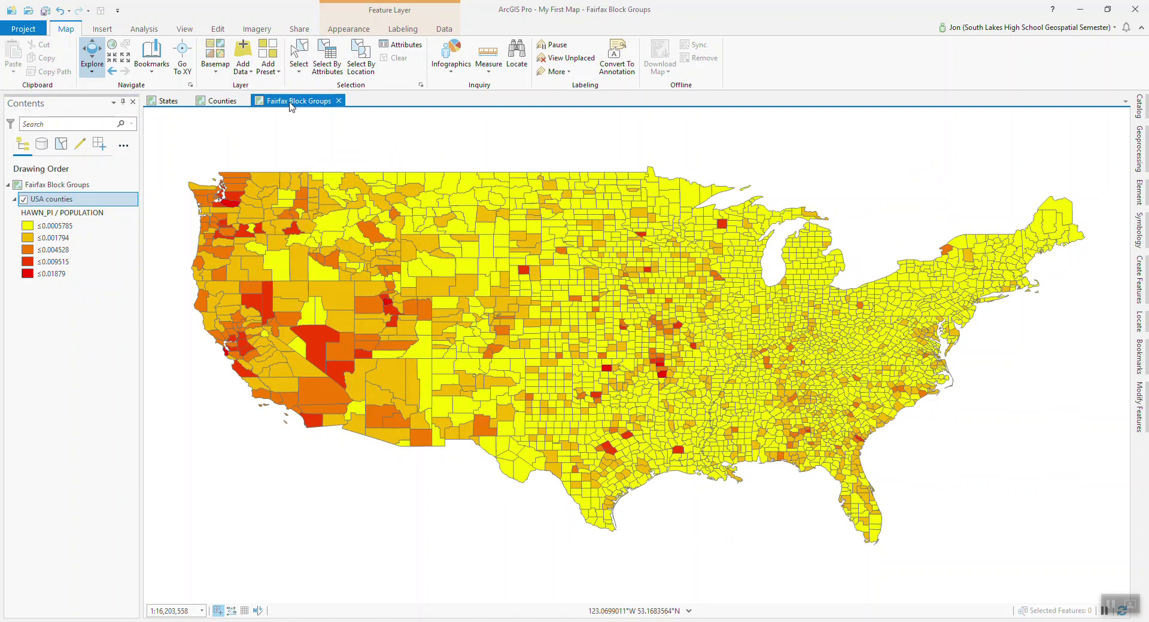